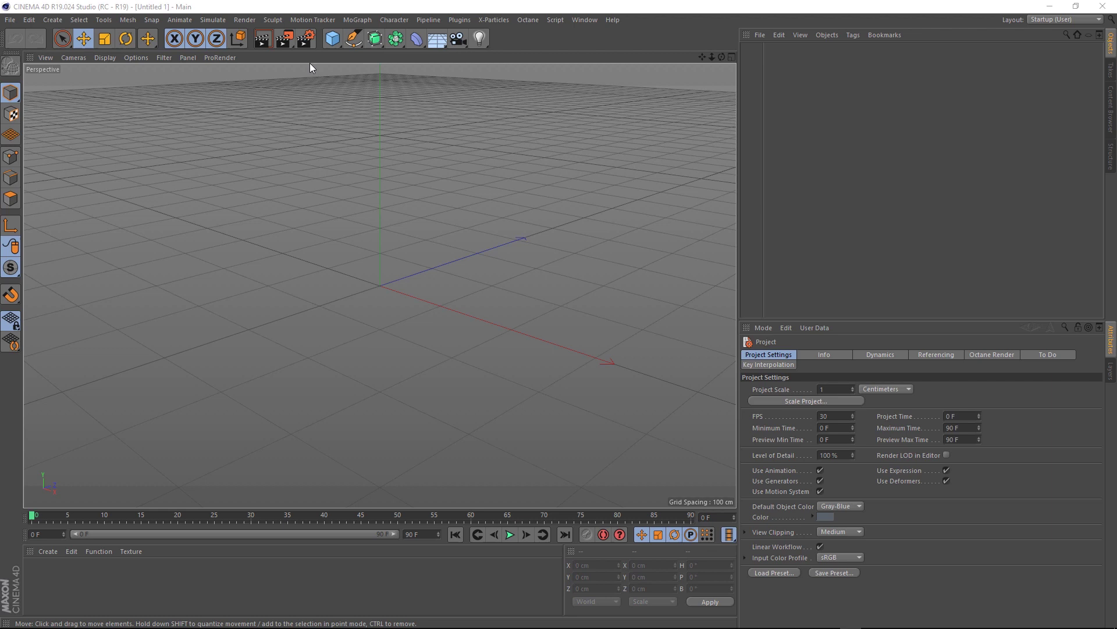
Set the render output Width and Height to 1080 × 1080 pixels
click(307, 39)
click(276, 60)
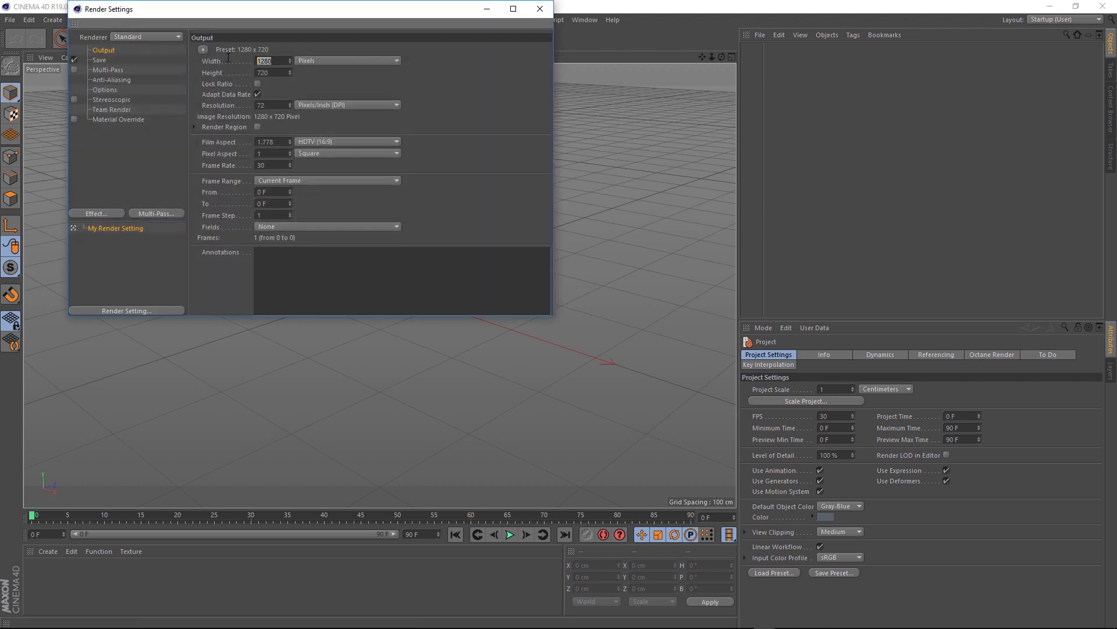
text(1080)
key(Tab)
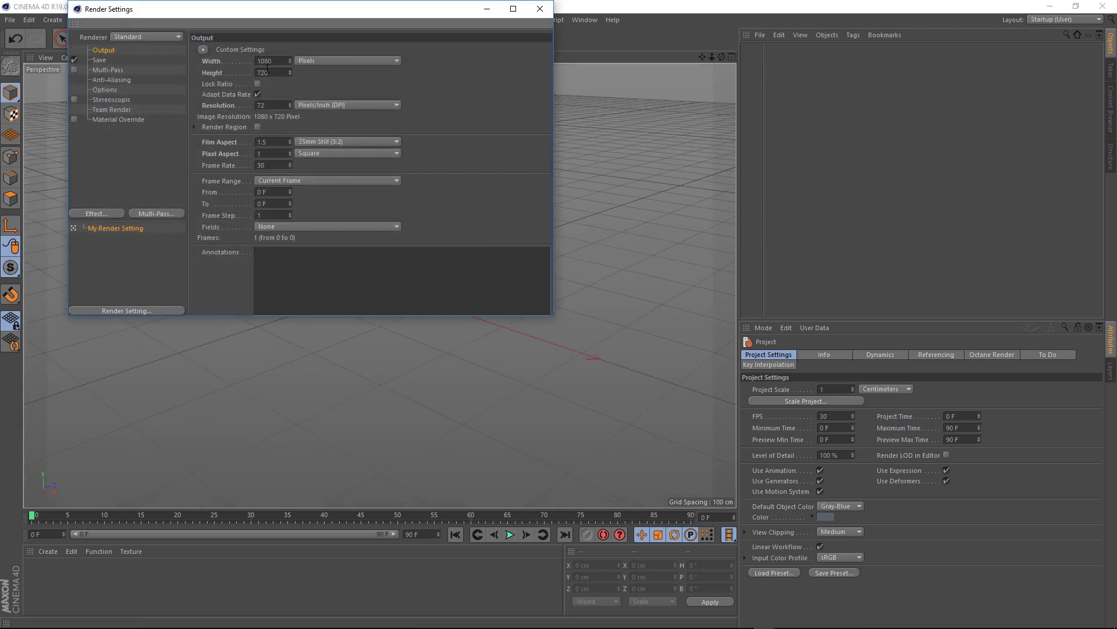
text(1080)
key(Return)
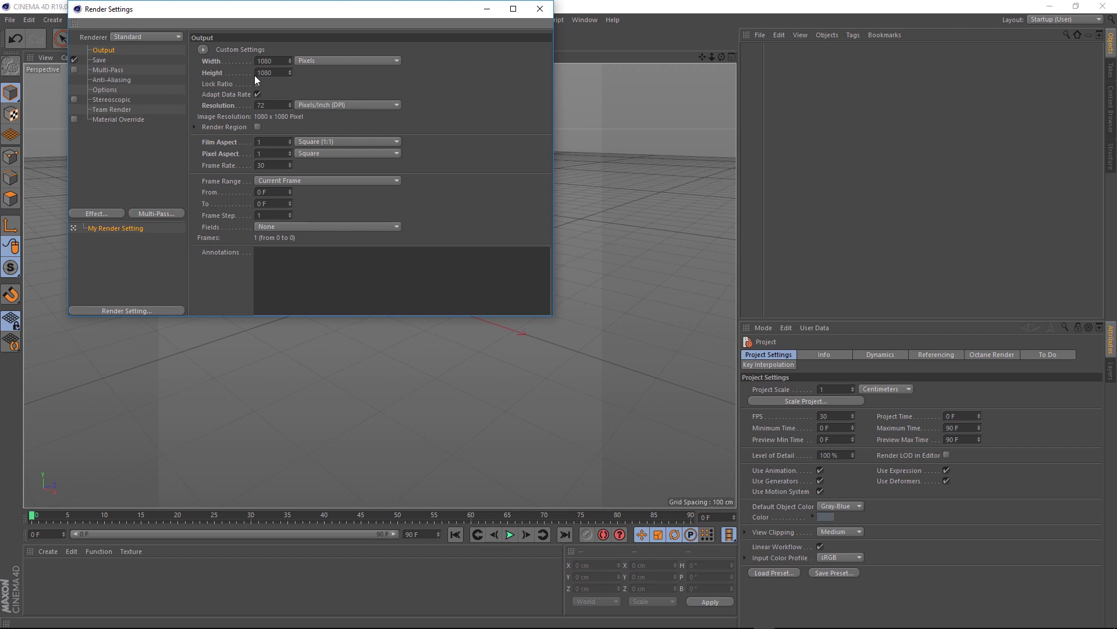
Close the render settings, add a camera and view the scene through it
click(546, 10)
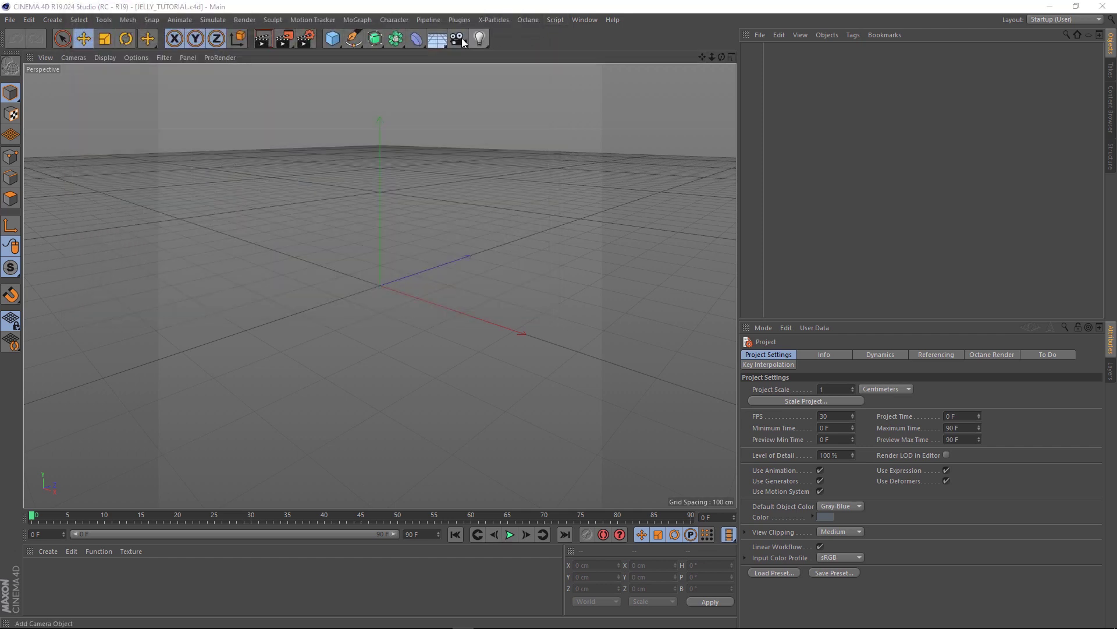
click(457, 43)
click(804, 49)
alt+drag(355, 285, 303, 291)
Place the camera at position 0, 75, -295 cm
click(805, 354)
double_click(785, 379)
text(0)
key(Tab)
text(75)
key(Tab)
text(-295)
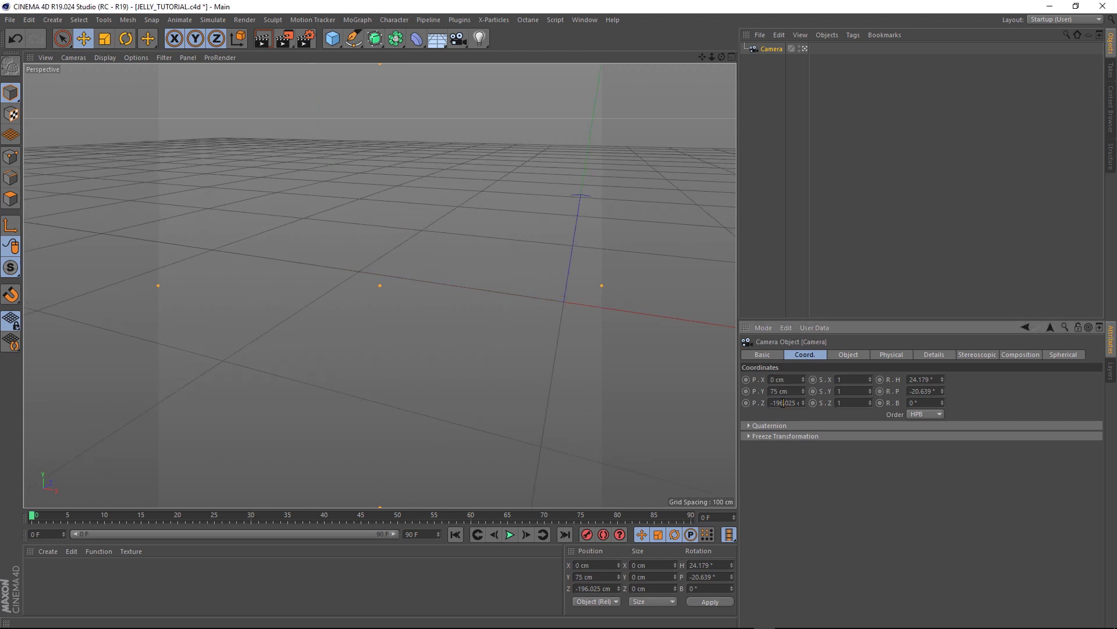
key(Return)
Rotate the camera to heading 0° and pitch -15°
double_click(922, 379)
text(0)
key(Tab)
text(-15)
key(Return)
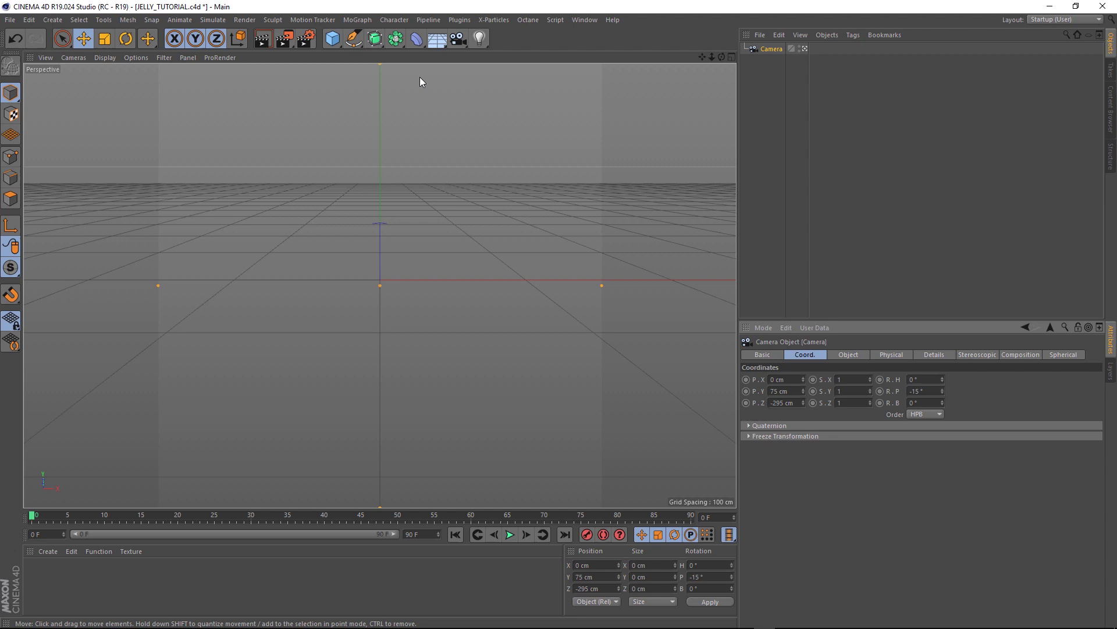
Create a Flower spline on the XZ plane and scale it down to about 206 cm across
click(354, 40)
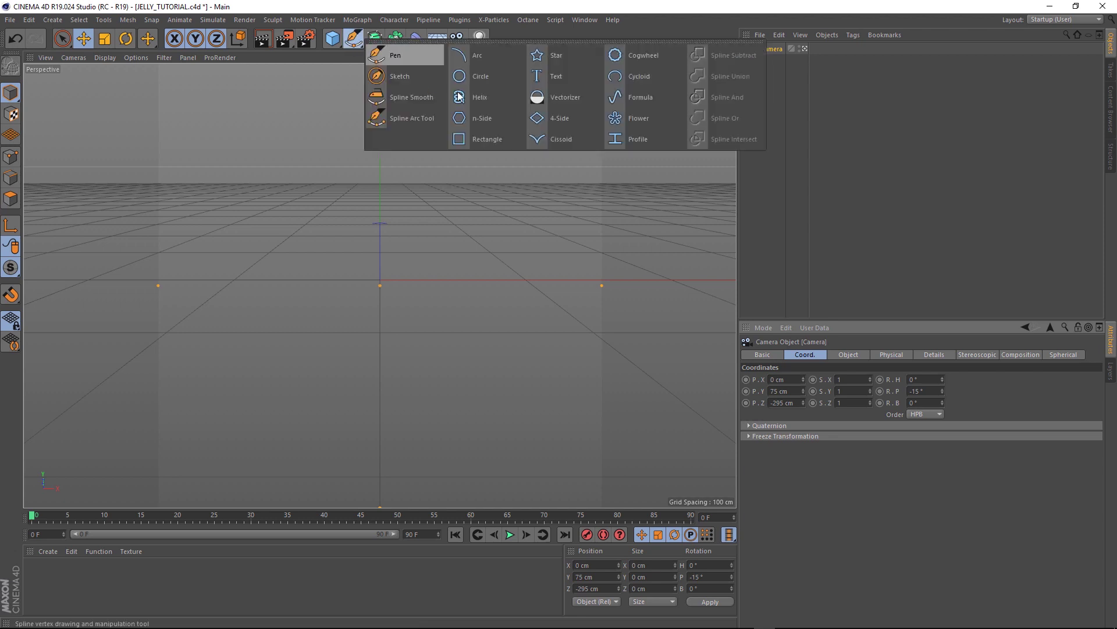
click(632, 117)
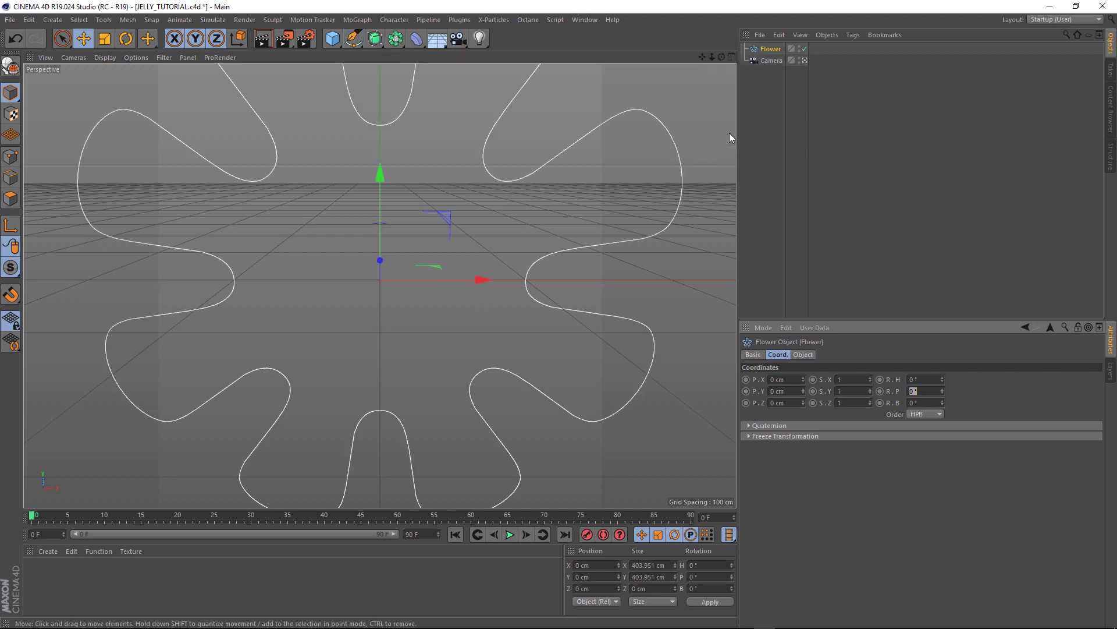
click(774, 54)
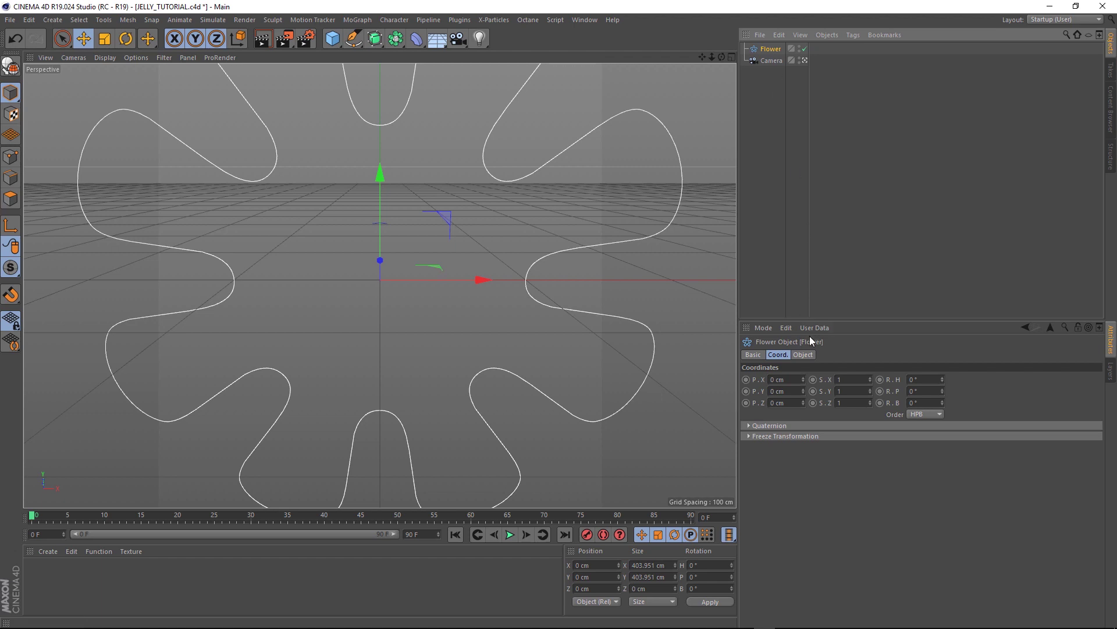
click(803, 355)
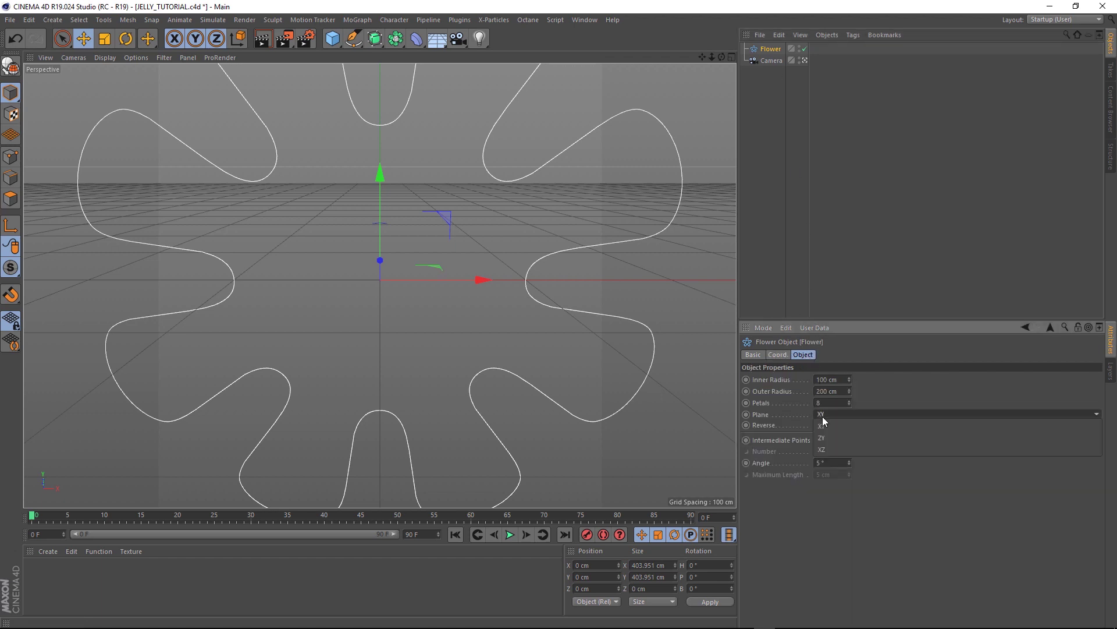
click(822, 415)
click(824, 445)
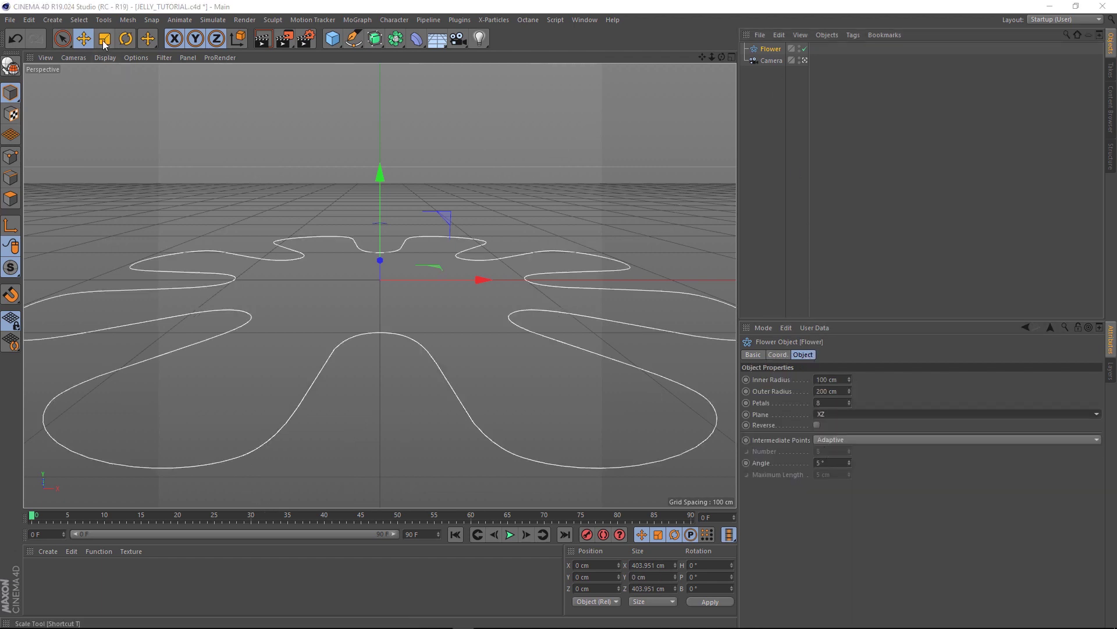
key(t)
drag(449, 127, 361, 198)
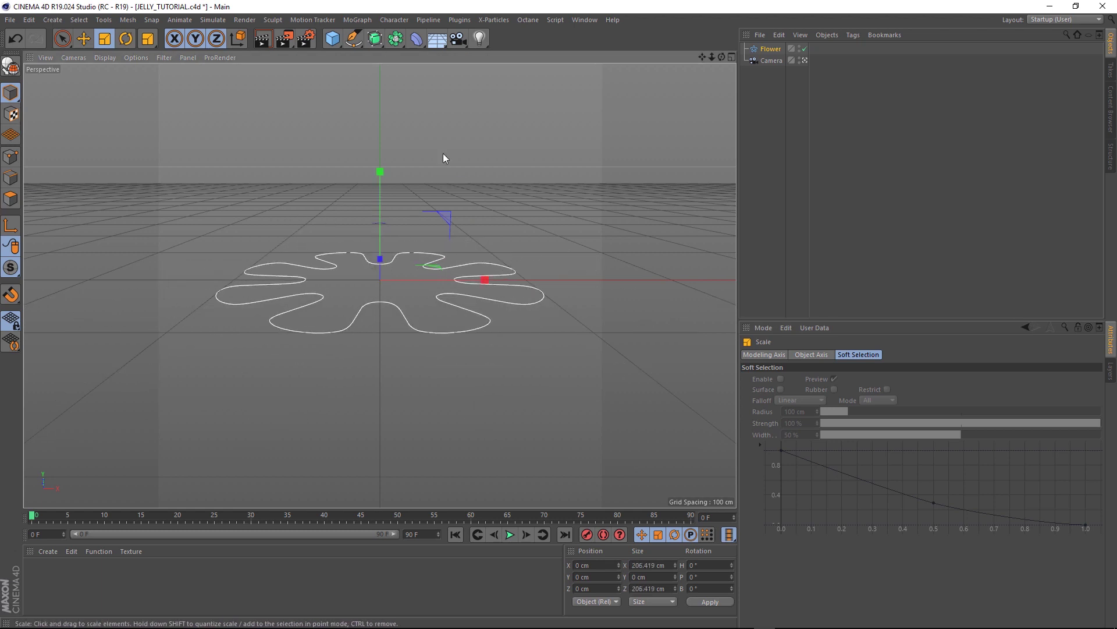
Duplicate the Flower as Flower.1 and raise the copy above the original
click(769, 49)
ctrl+drag(769, 52, 766, 43)
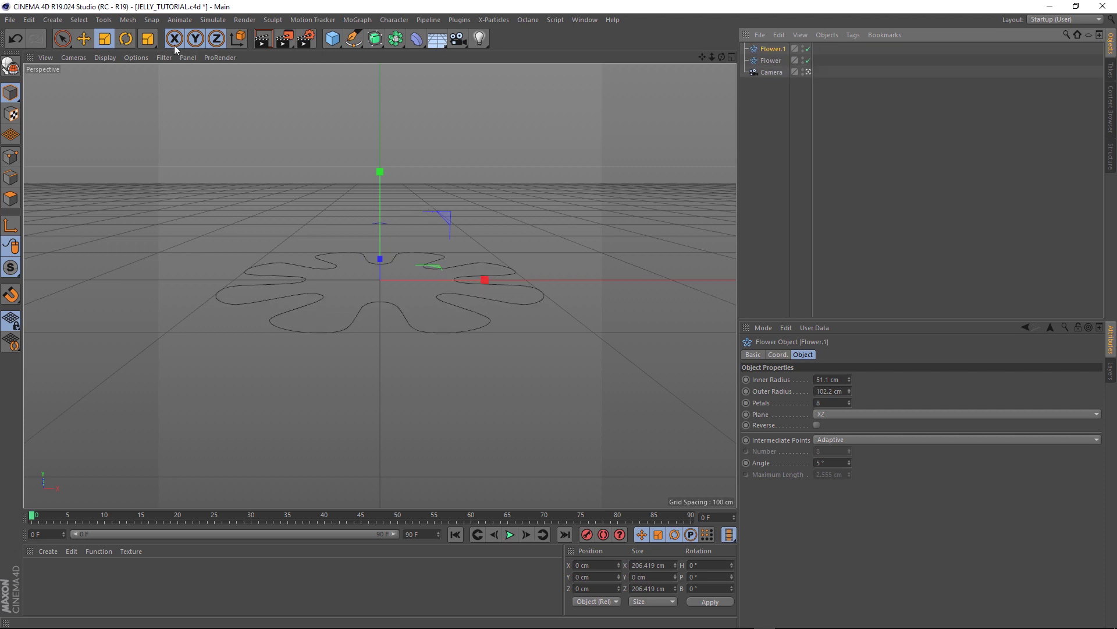
click(83, 38)
drag(382, 205, 375, 114)
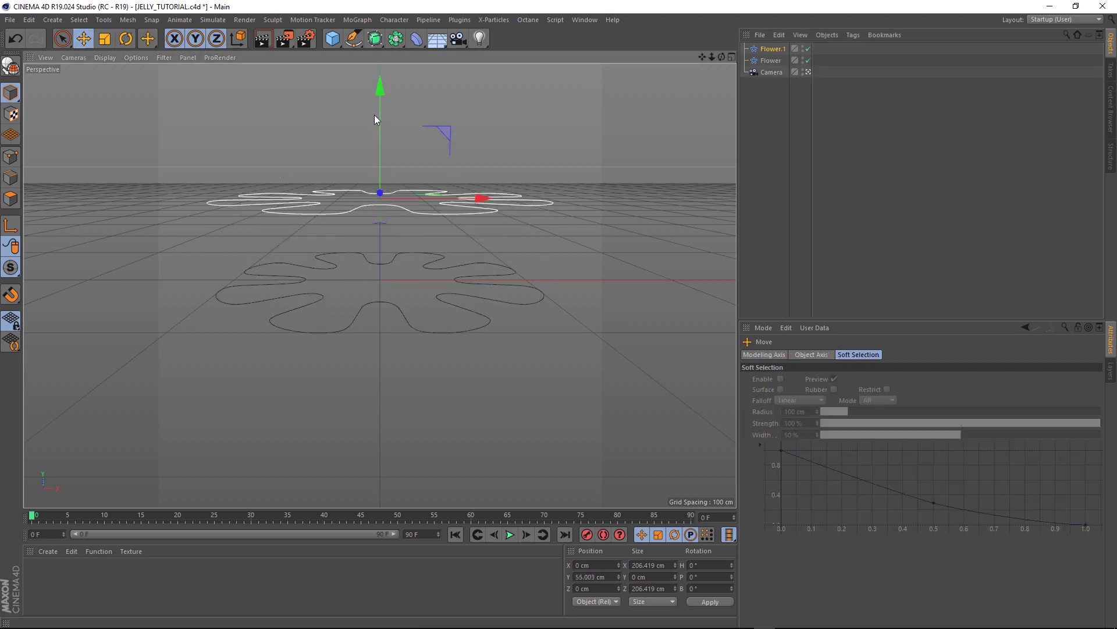
Give the original Flower an inner radius of 30 cm and outer radius of 40 cm
click(771, 60)
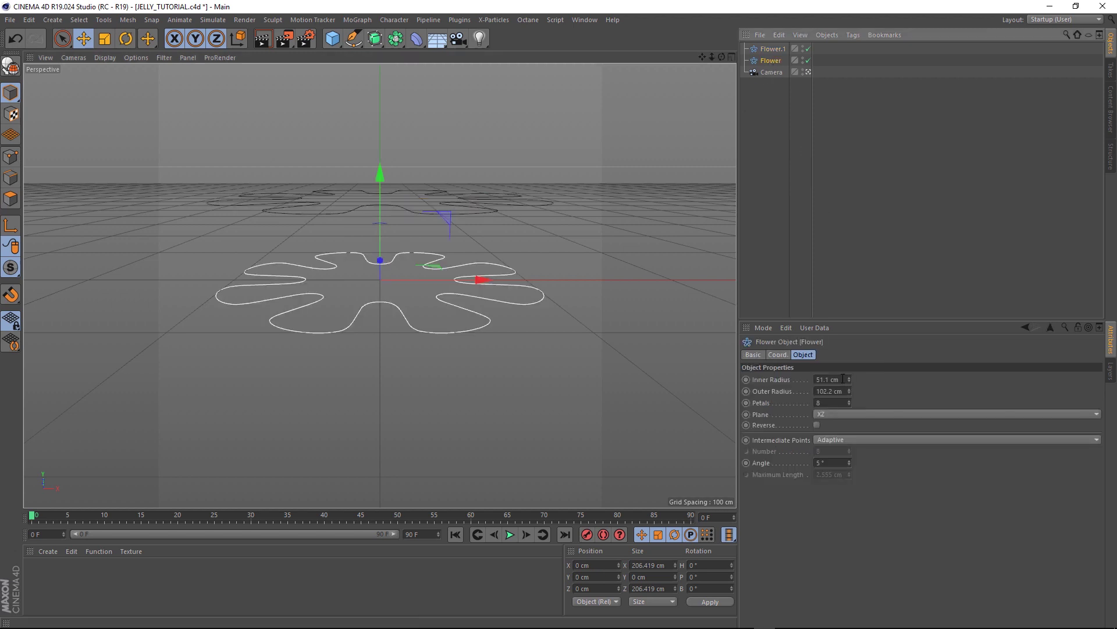
drag(842, 379, 810, 379)
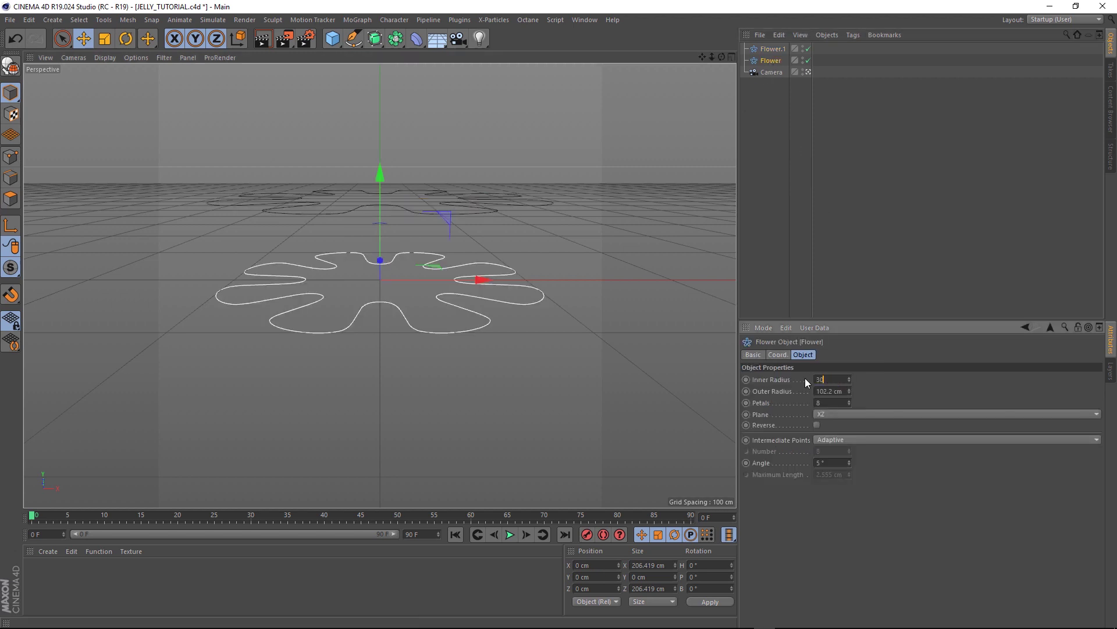
key(Return)
drag(848, 391, 709, 391)
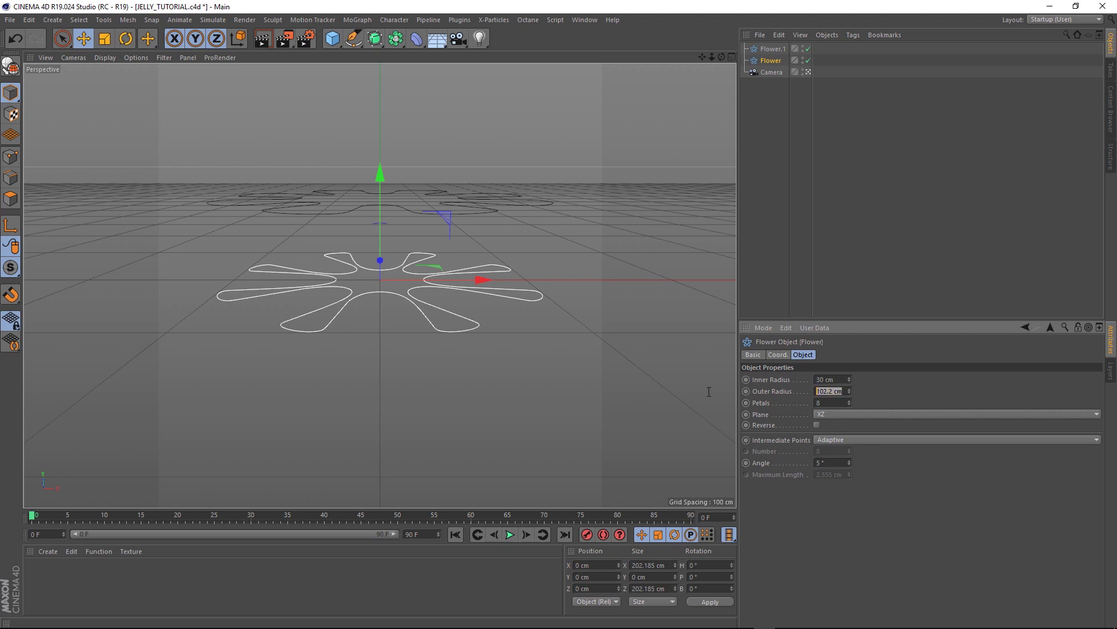
text(40)
key(Return)
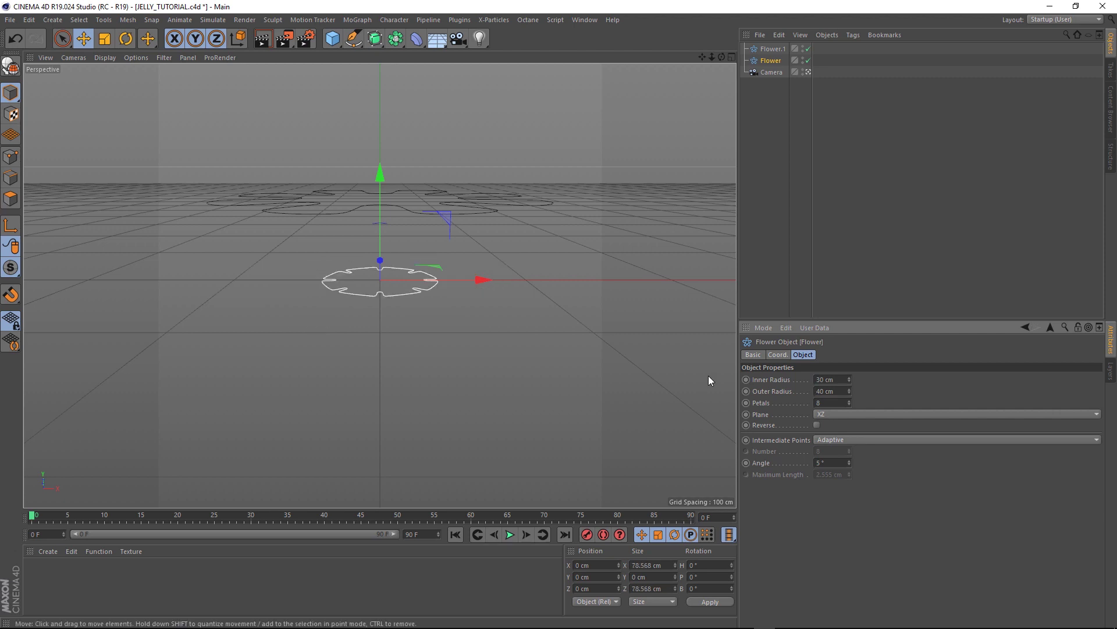
Set Flower.1's radii to 12 and 24 cm and lower it closer to the original
click(772, 49)
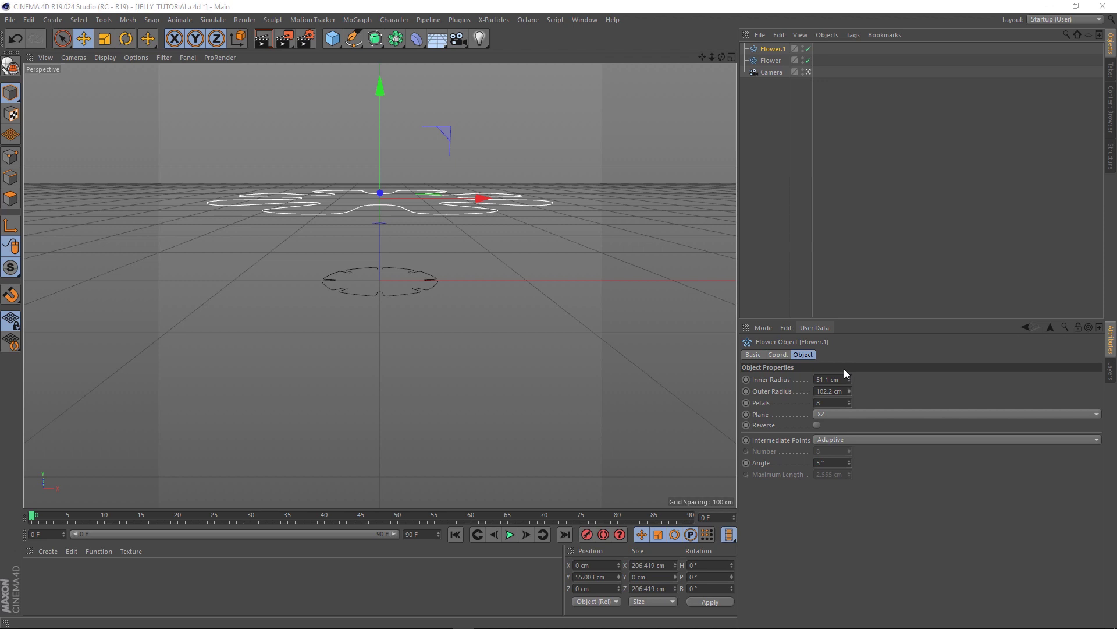
drag(845, 379, 796, 389)
text(12)
key(Return)
text(24)
key(Return)
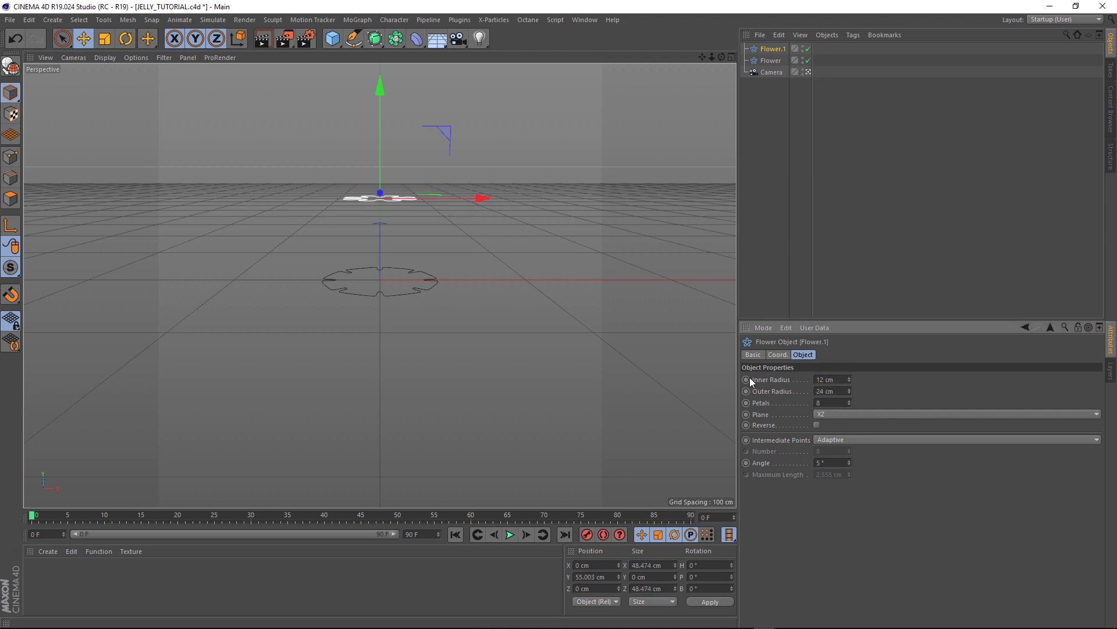
drag(378, 126, 380, 178)
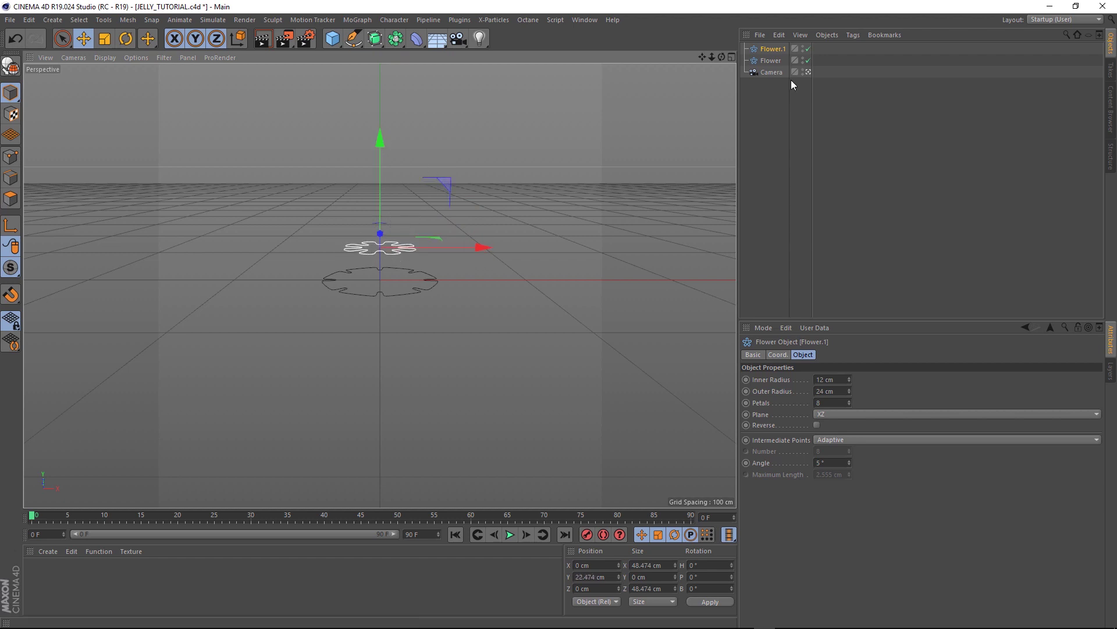
Create a Loft holding Flower.1 and the original Flower
click(375, 38)
alt+click(500, 75)
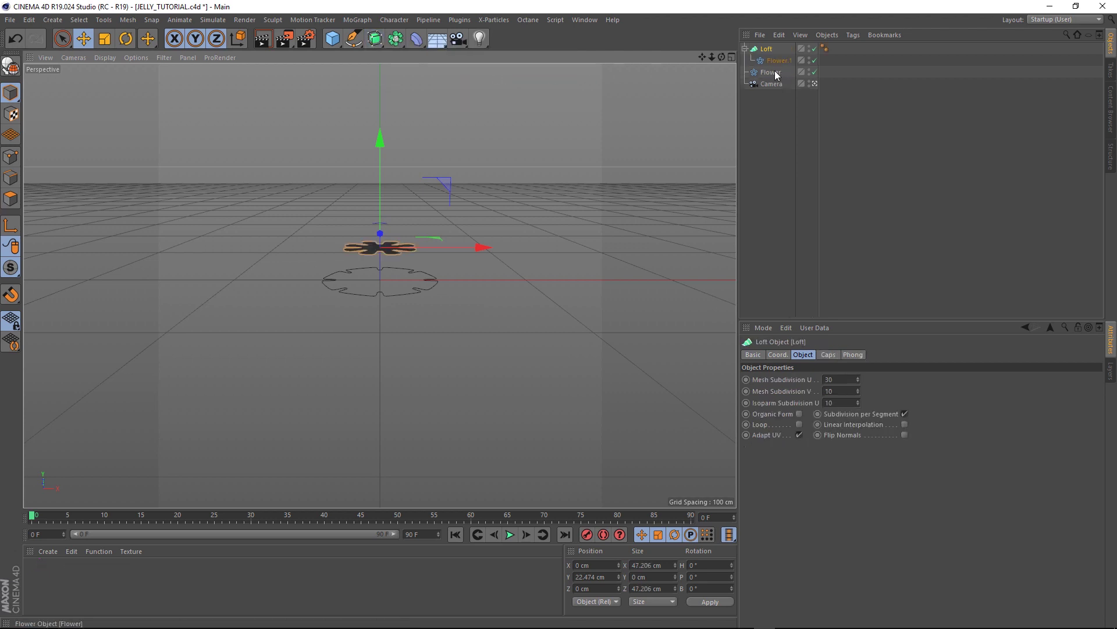
drag(774, 71, 772, 68)
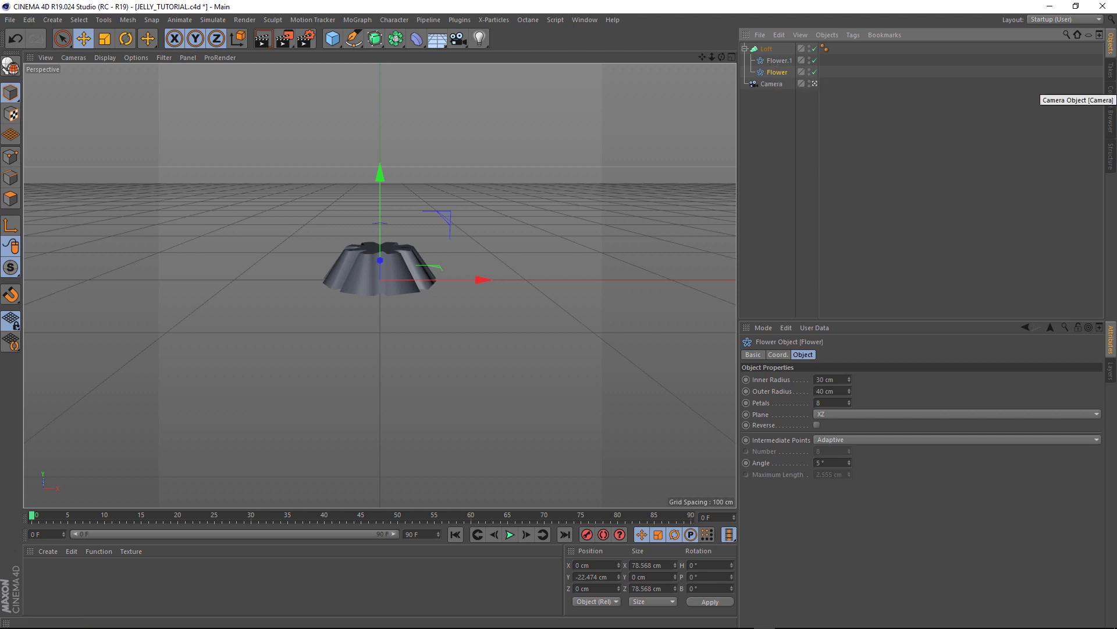
Set the Loft's mesh subdivisions to U 115 and V 25 and enable Organic Form
click(760, 50)
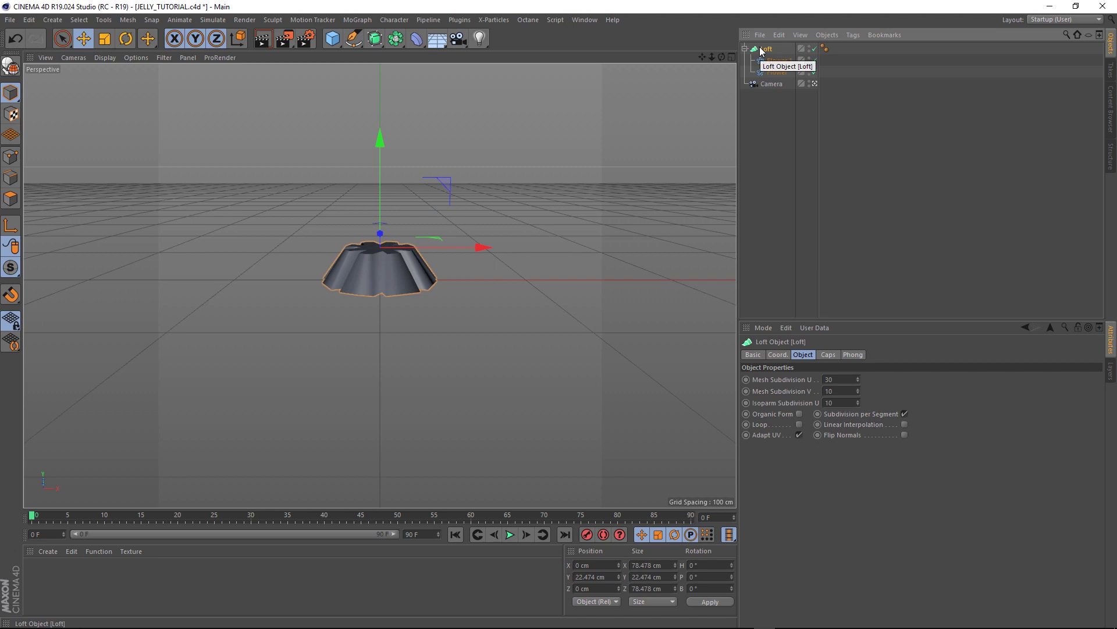
double_click(843, 378)
text(115)
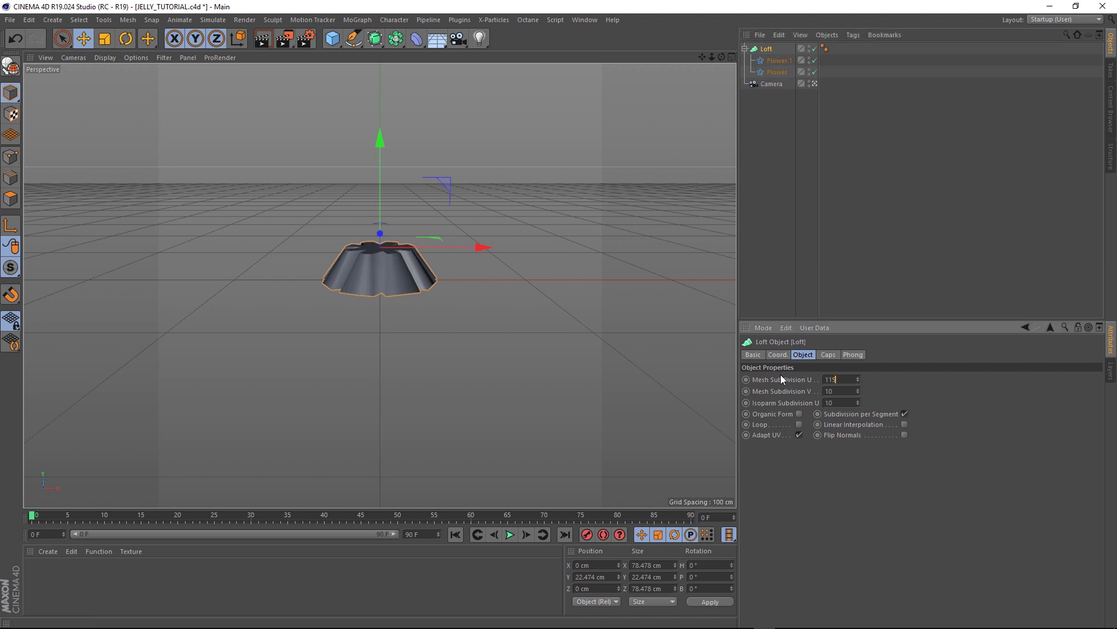
key(Return)
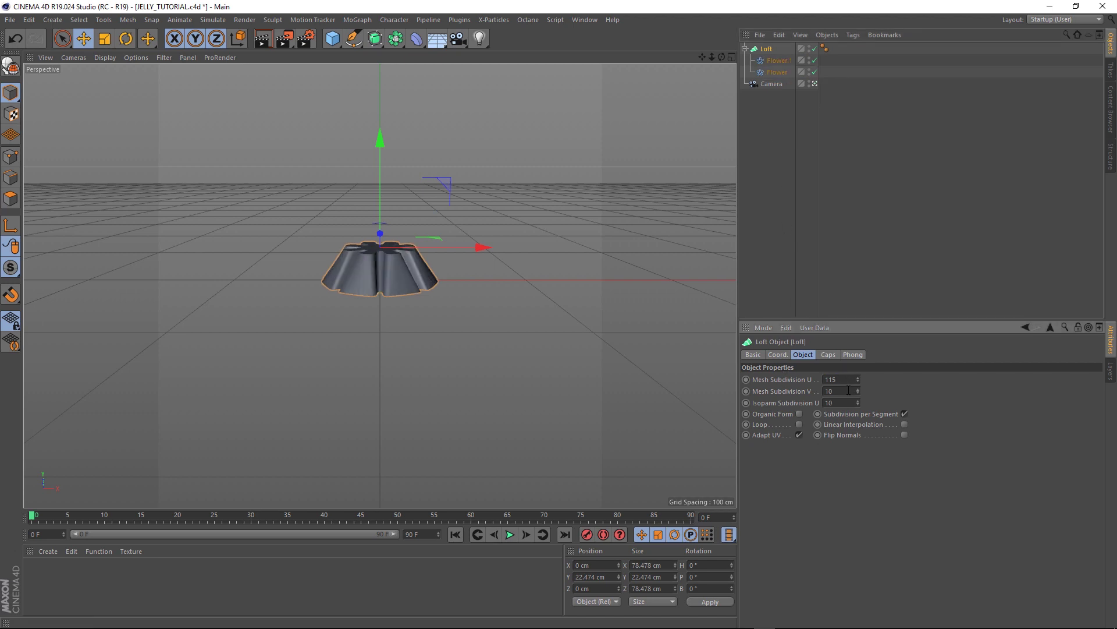
double_click(849, 391)
text(25)
click(800, 414)
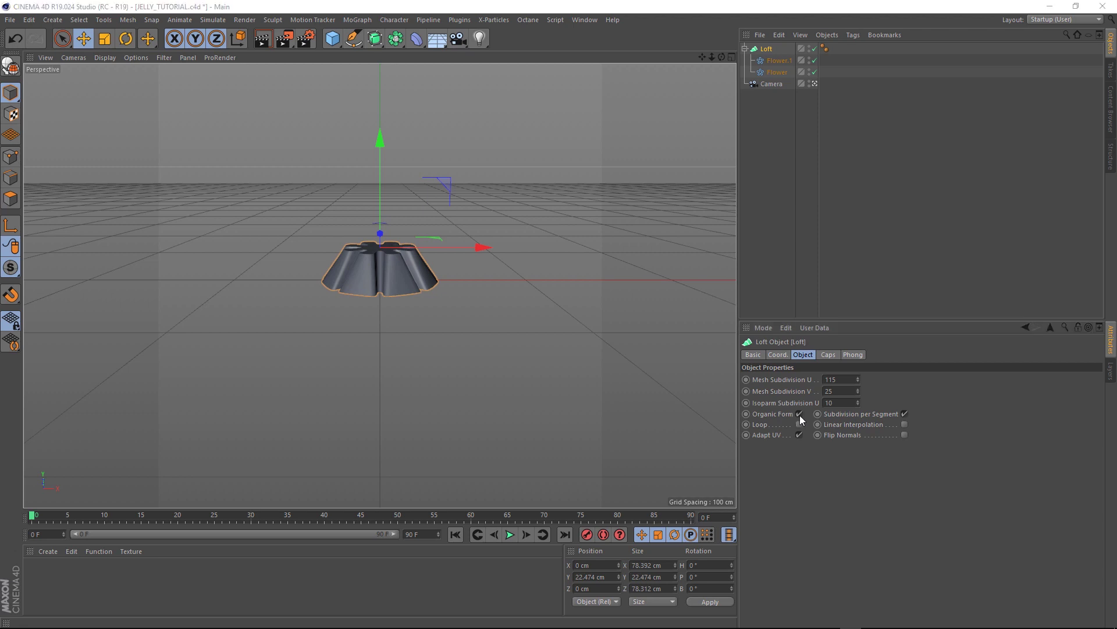
Give the Loft a 5-step, 8 cm Fillet Cap as a single object, then save
click(829, 355)
click(856, 380)
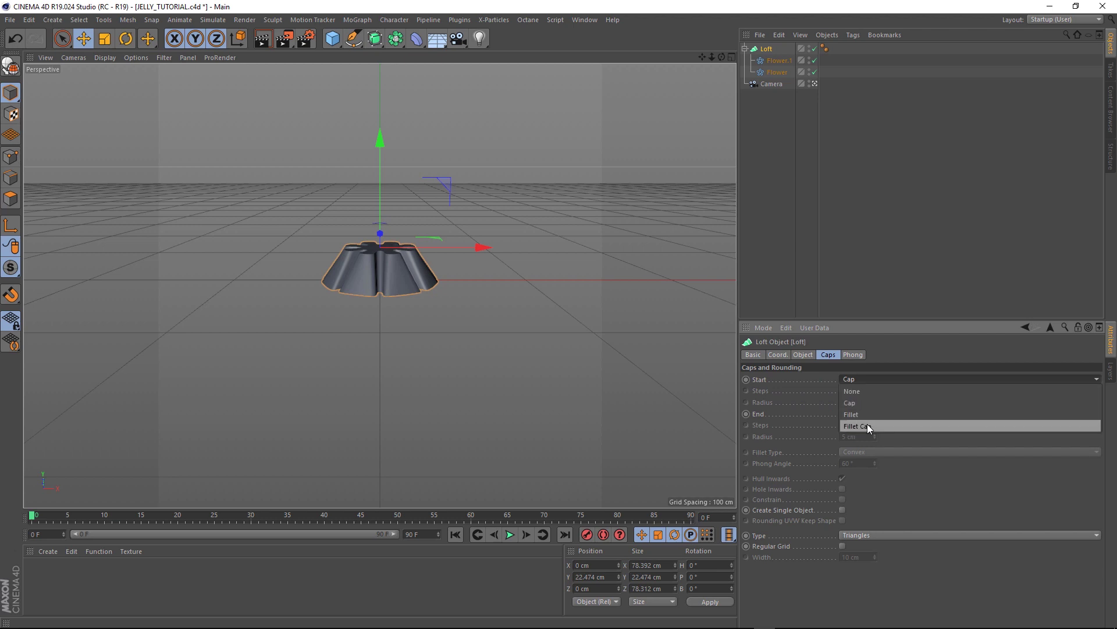
click(867, 424)
double_click(866, 389)
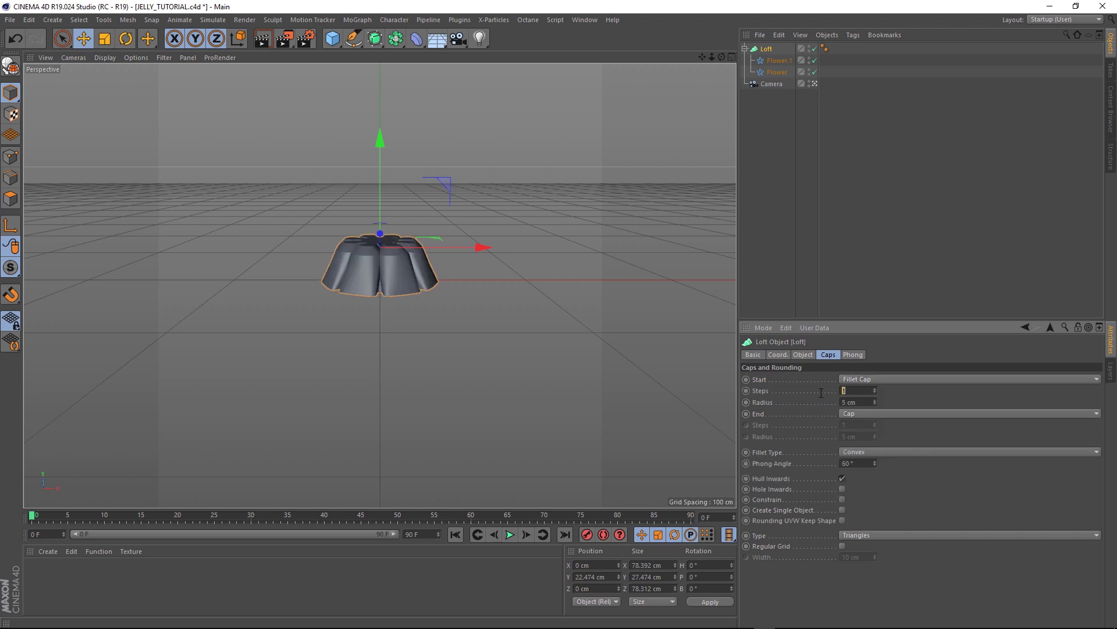
double_click(866, 402)
text(8)
key(Return)
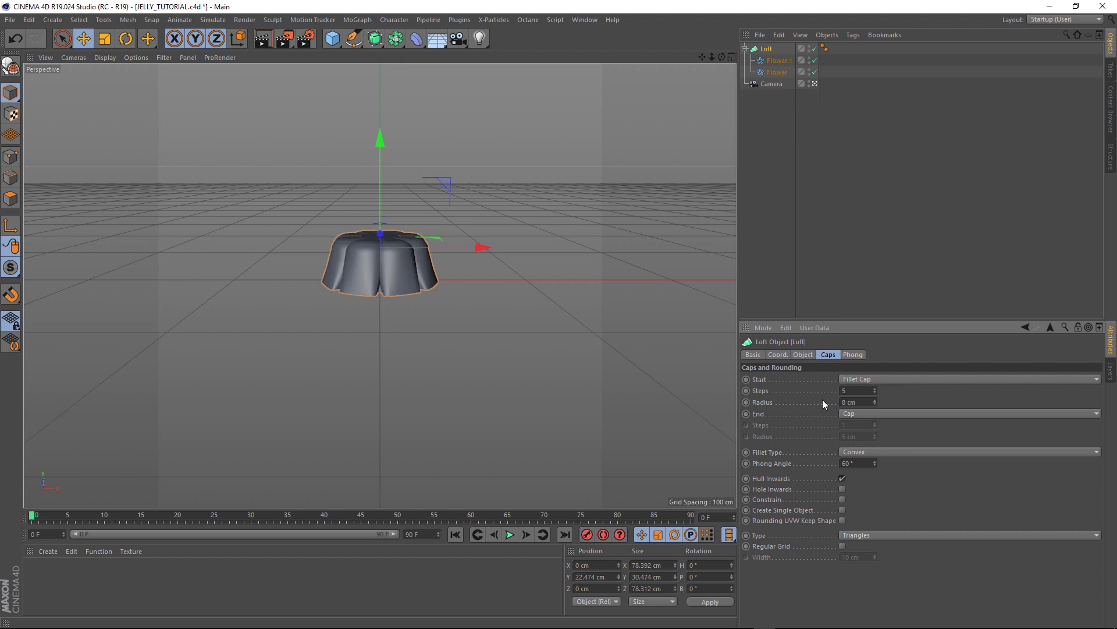
click(842, 510)
key(ctrl+s)
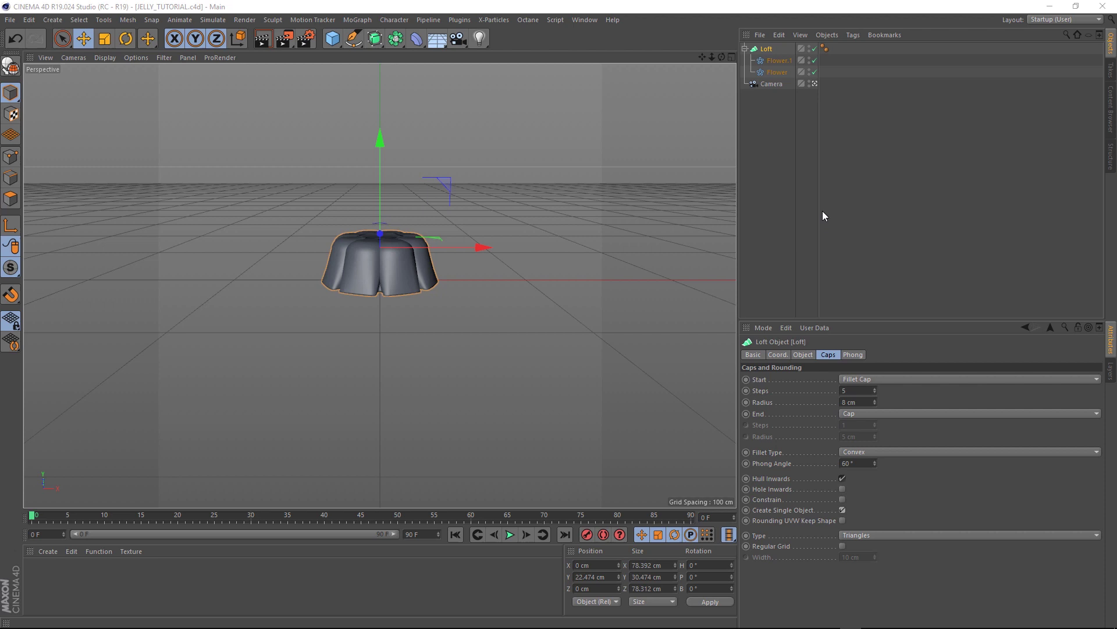
Leave the camera view, inspect the jelly, save, and maximize the Right view
click(814, 83)
scroll(386, 268, up, 3)
alt+drag(382, 238, 358, 278)
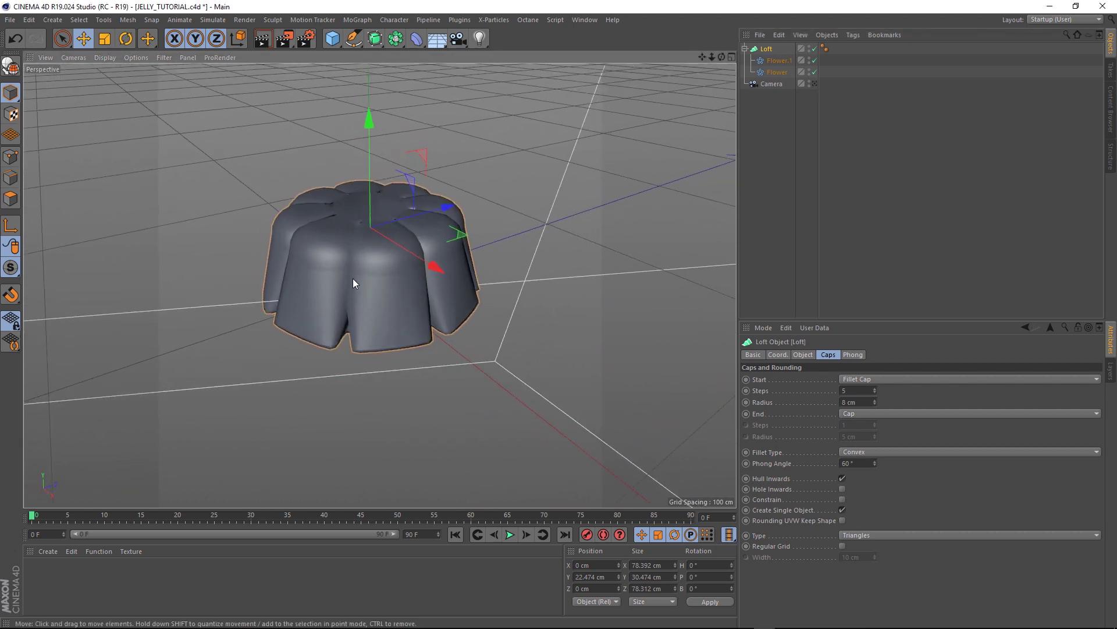
key(ctrl+s)
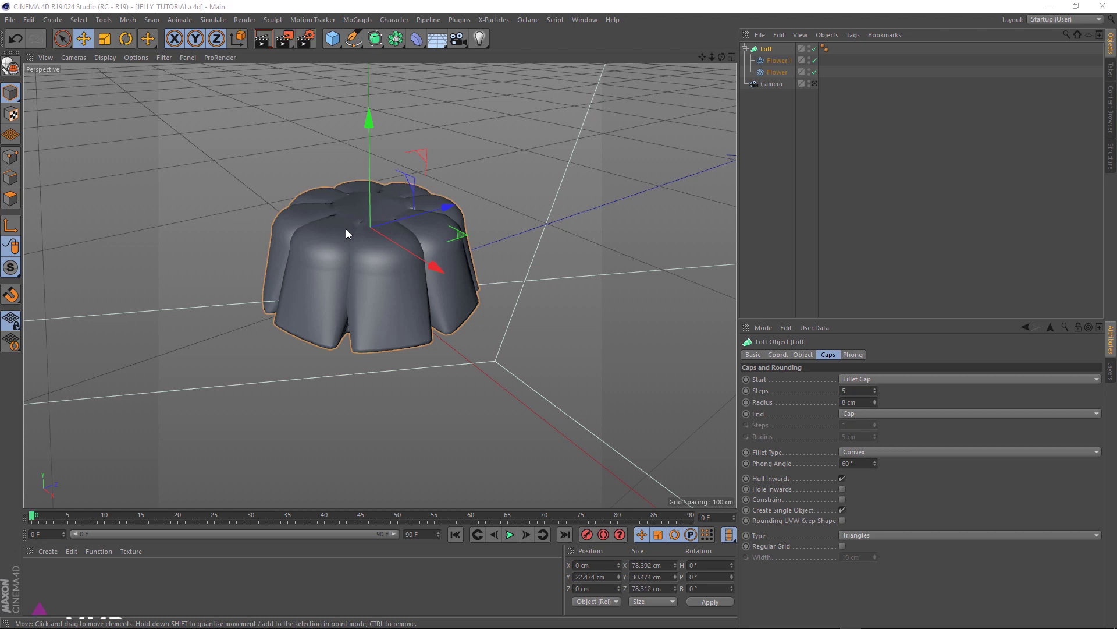
middle_click(346, 229)
middle_click(227, 357)
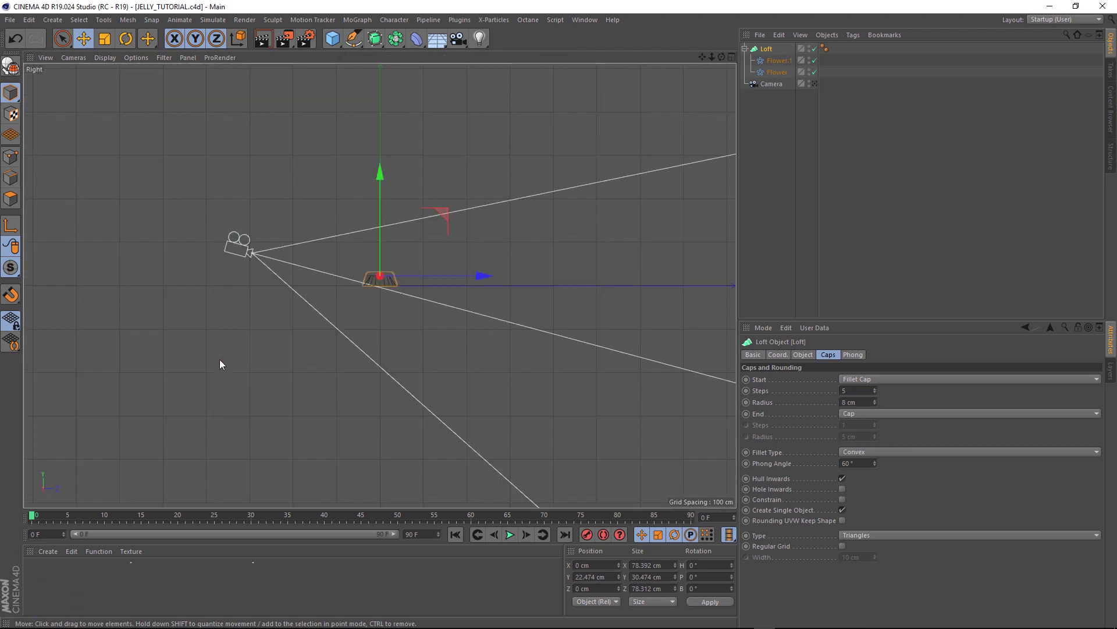
scroll(401, 285, up, 5)
scroll(386, 295, up, 6)
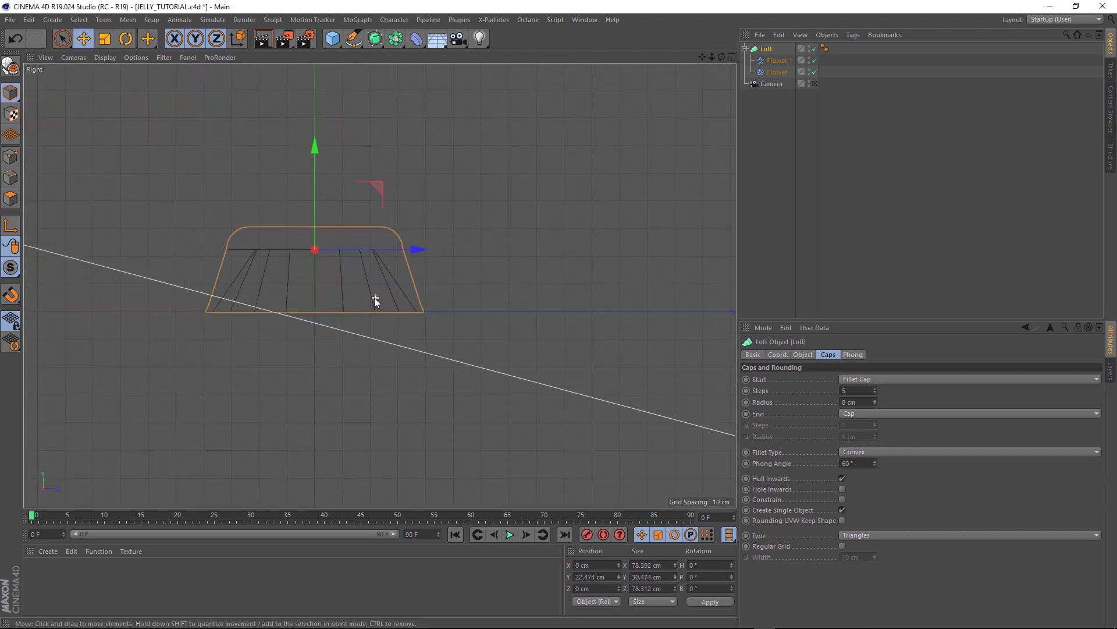
Draw a Pen spline in the Right view tracing the plate profile: flat base rising to a rim
click(353, 39)
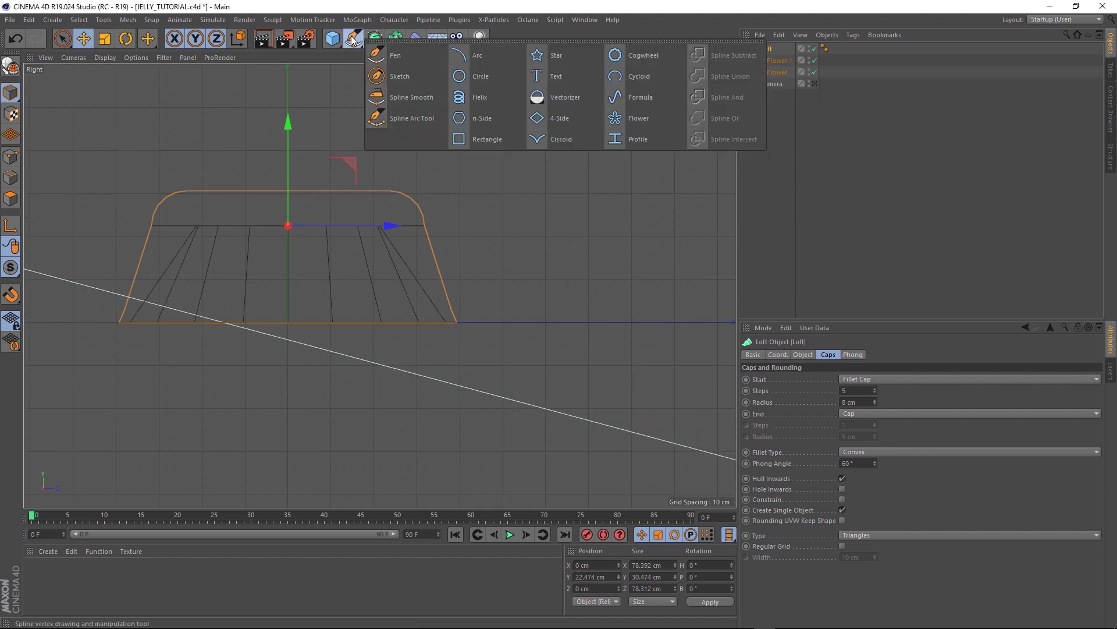
click(396, 60)
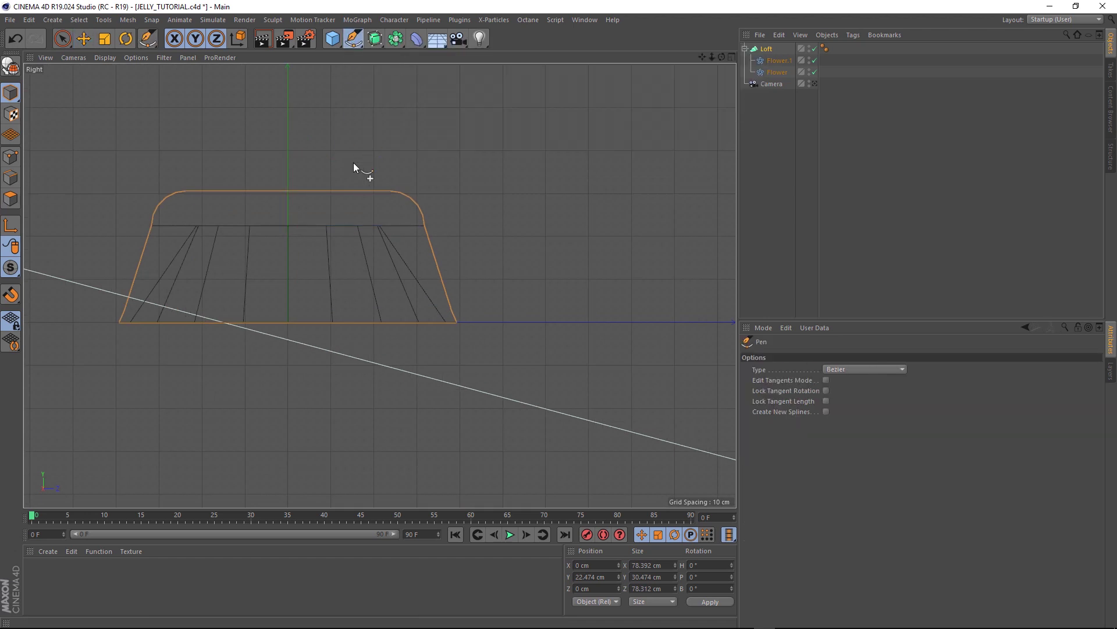
click(286, 333)
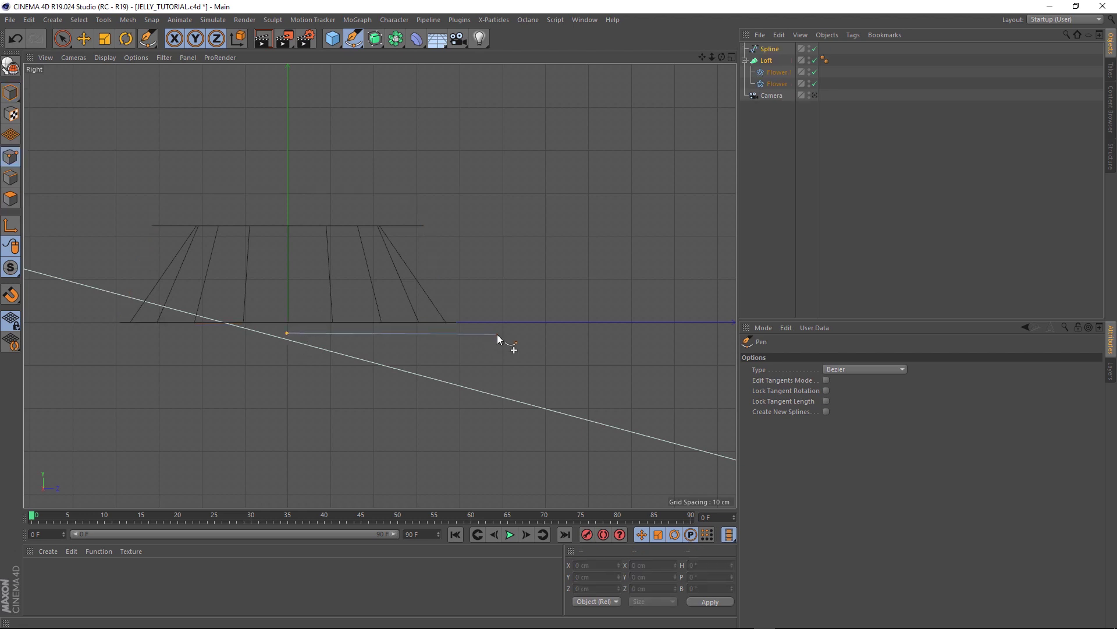
click(476, 333)
click(500, 314)
click(576, 278)
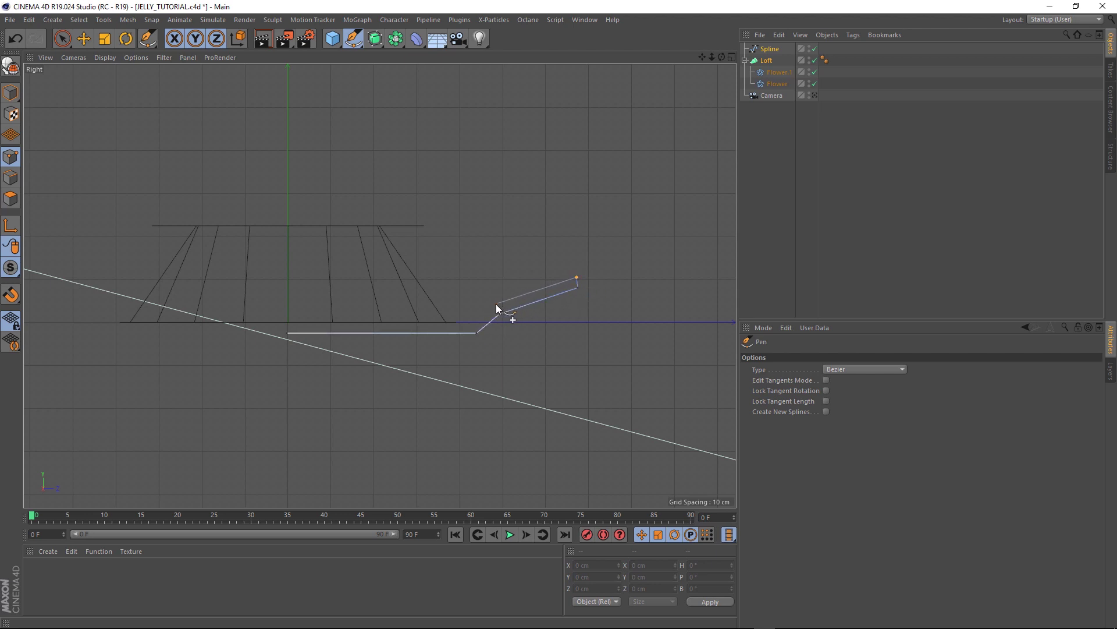
click(471, 322)
Back in the Perspective view, lathe the plate spline into a round plate
middle_click(453, 271)
middle_click(289, 222)
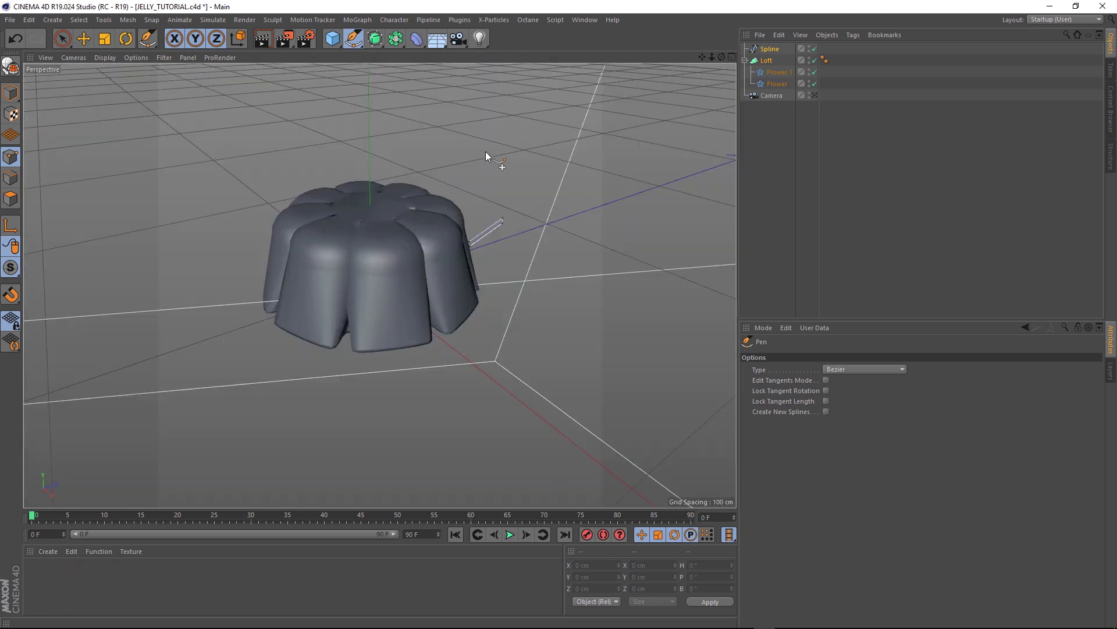
click(769, 49)
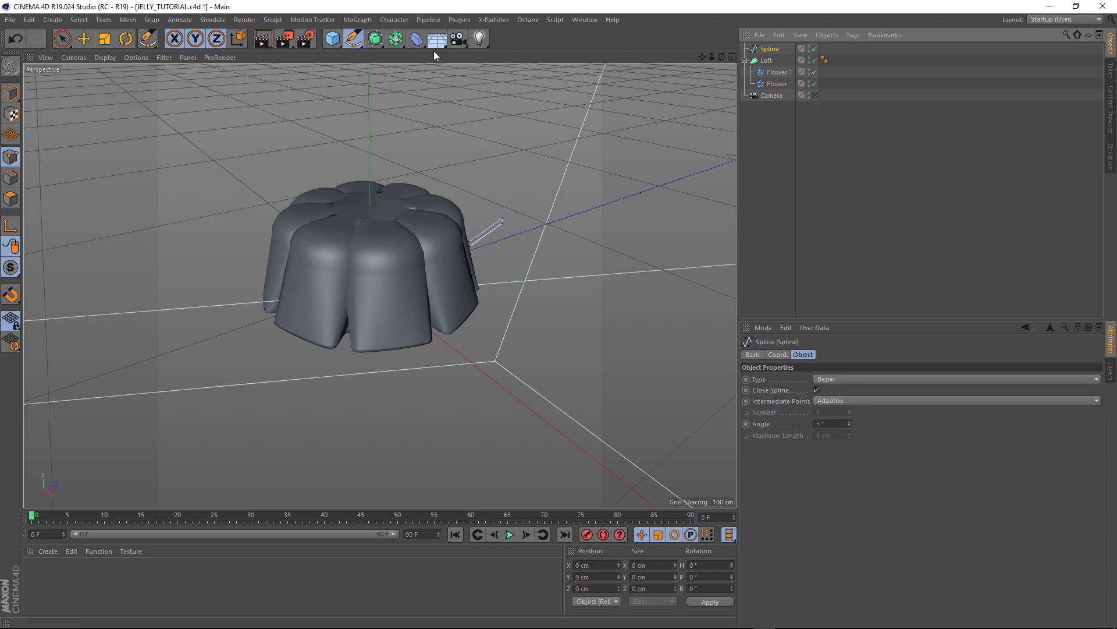
click(376, 40)
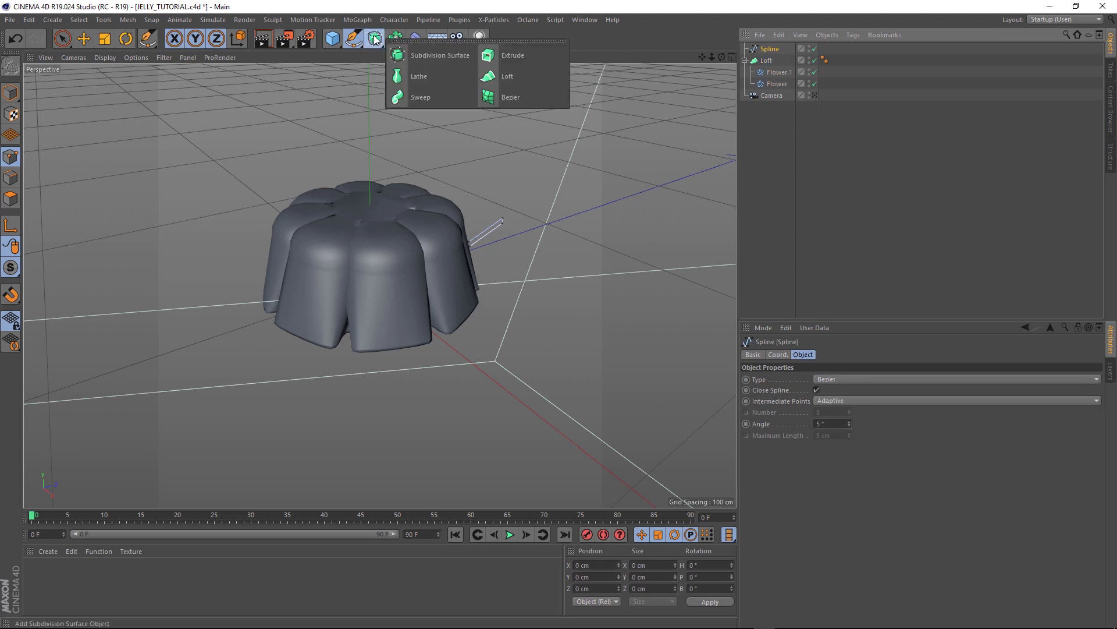
alt+click(421, 71)
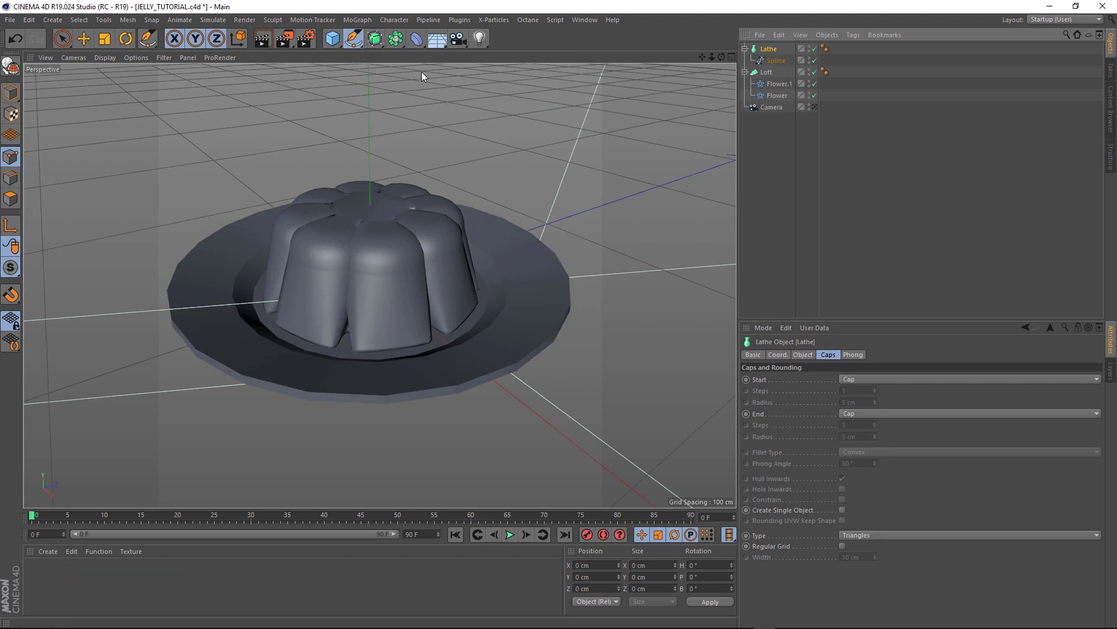
click(767, 51)
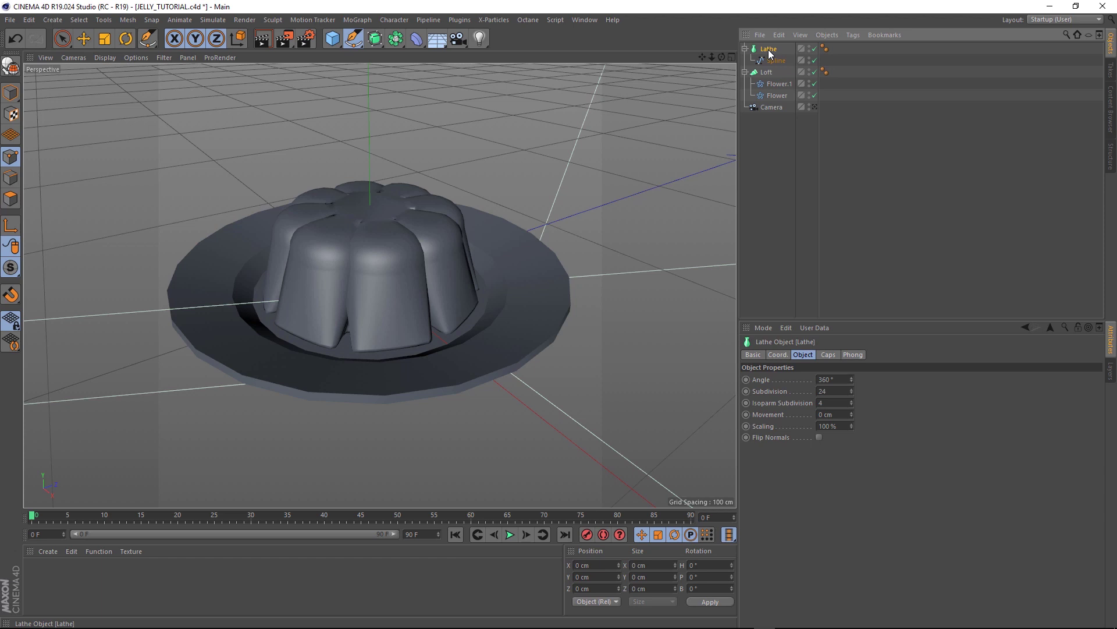
Smooth the lathed plate with a Subdivision Surface
click(375, 39)
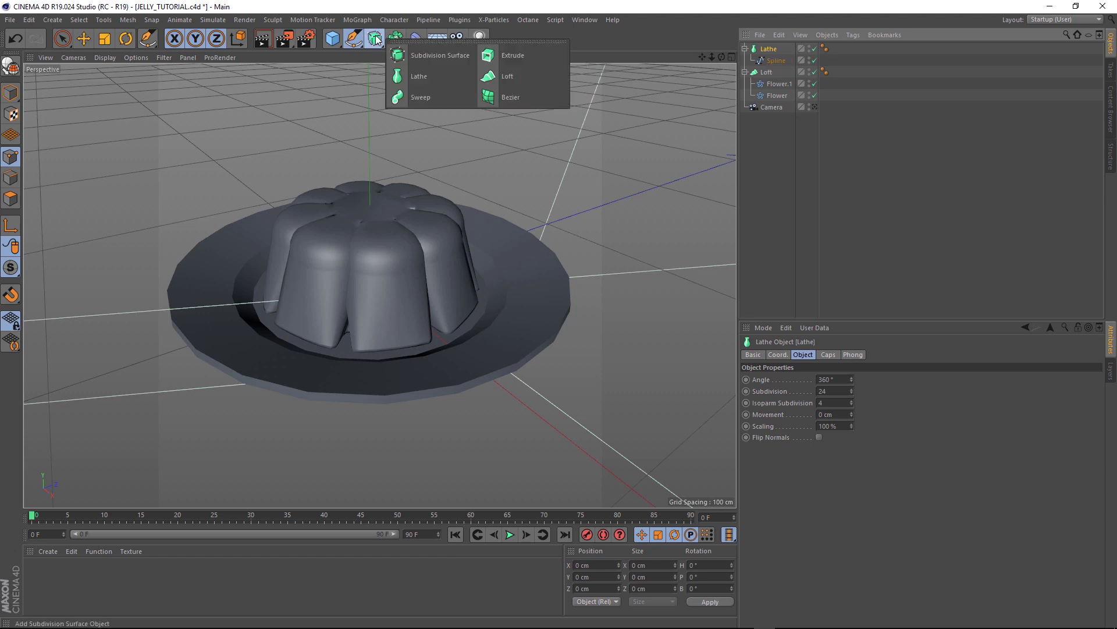
click(444, 59)
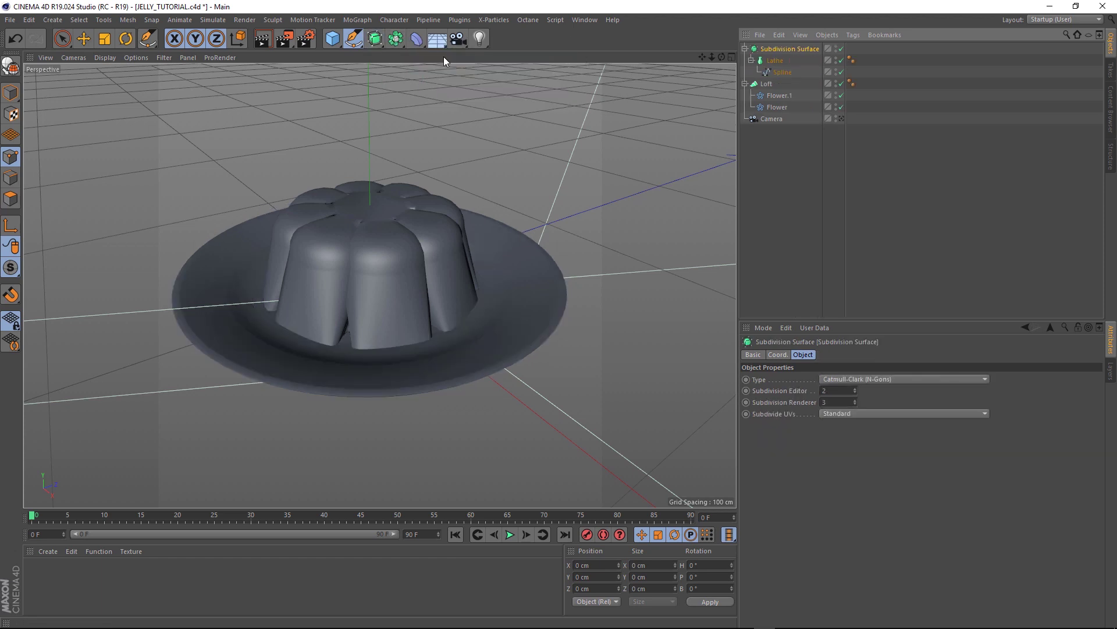
alt+drag(409, 242, 463, 261)
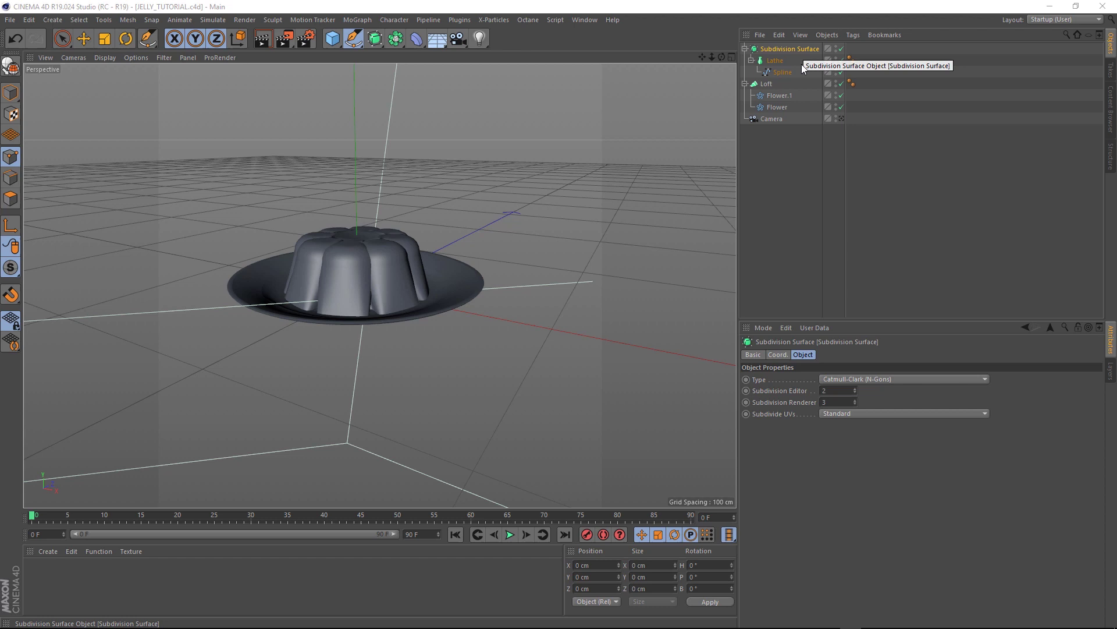
Save, then group the Loft jelly and Subdivision Surface plate under a new Null
key(ctrl+s)
drag(333, 38, 372, 62)
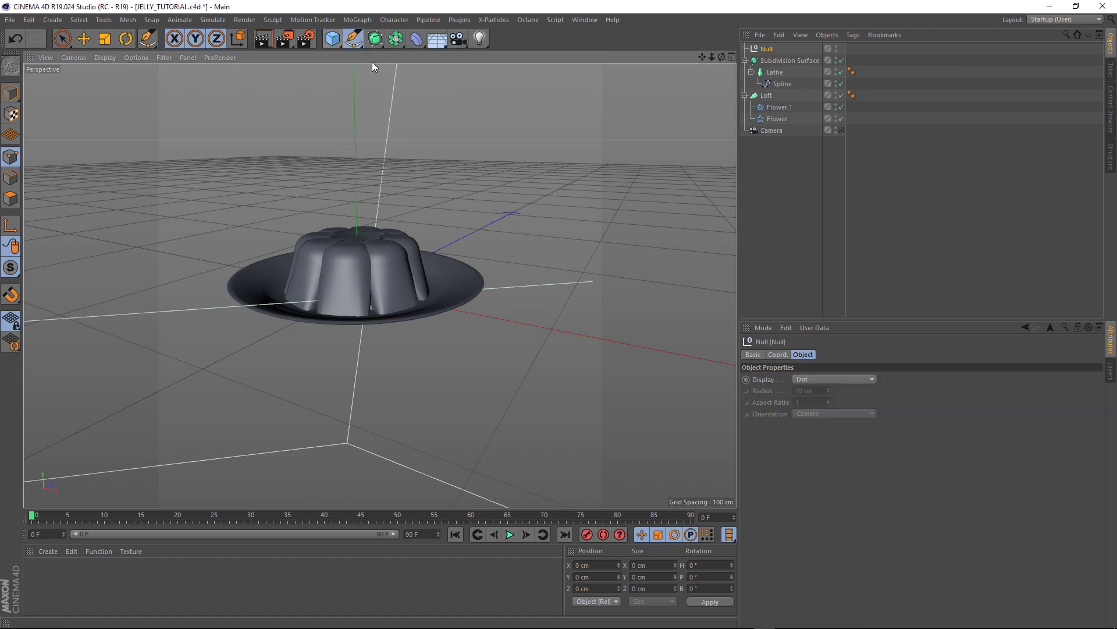
click(745, 60)
click(745, 72)
click(763, 72)
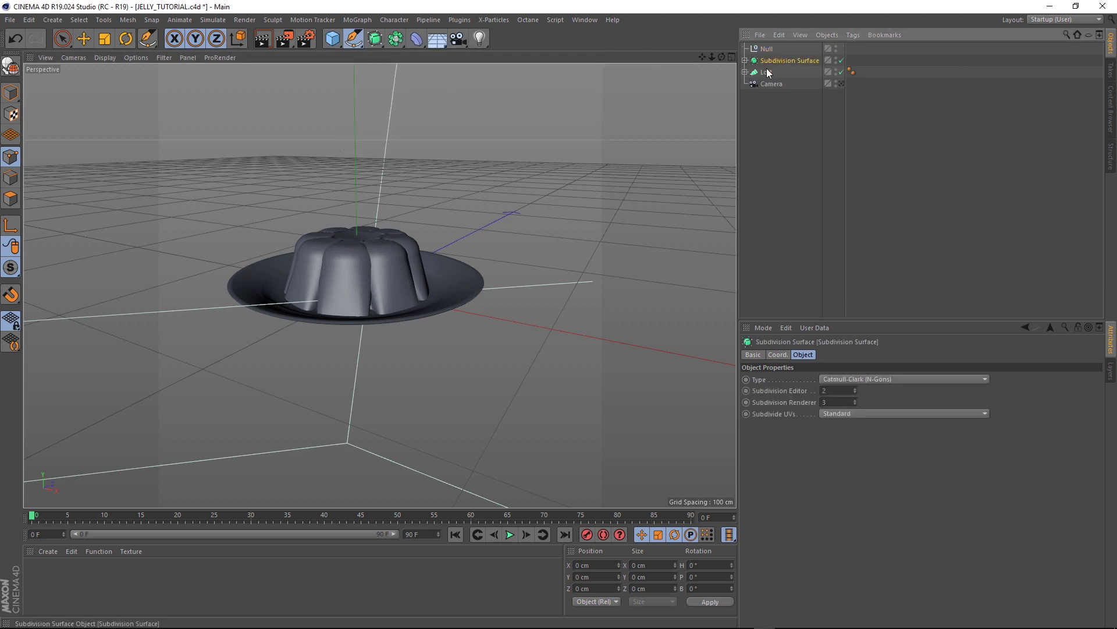
ctrl+click(774, 61)
drag(774, 61, 766, 50)
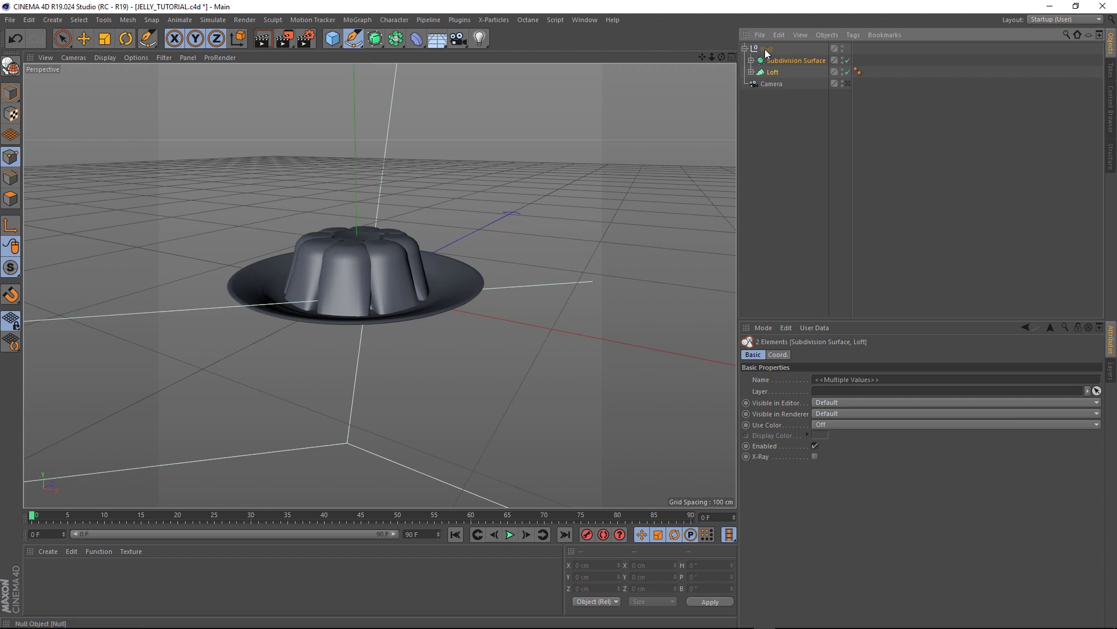
click(766, 49)
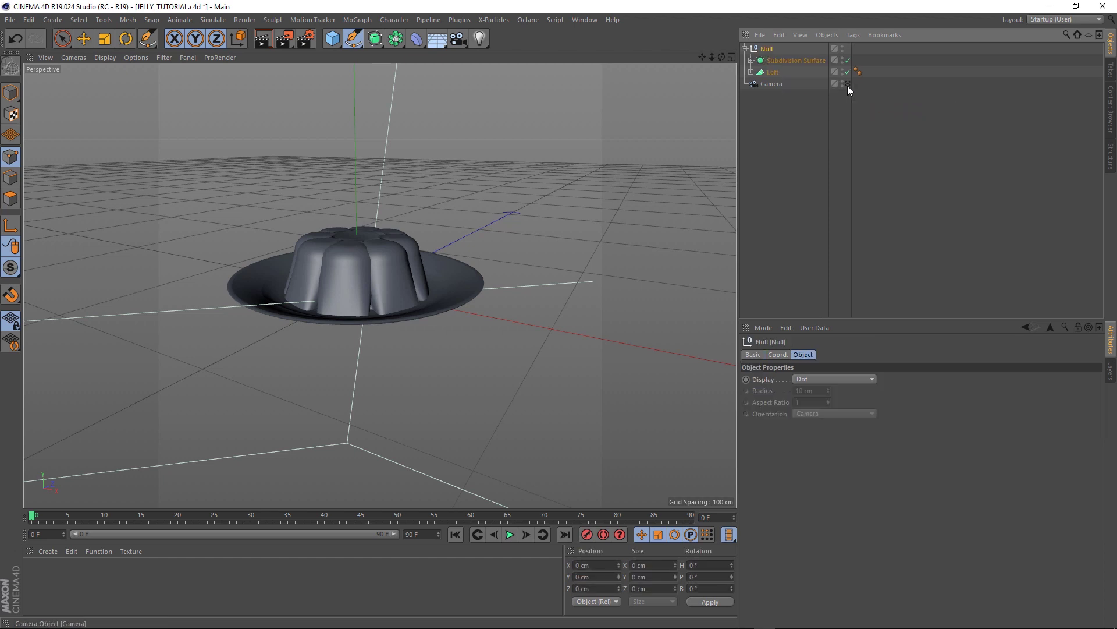
click(848, 83)
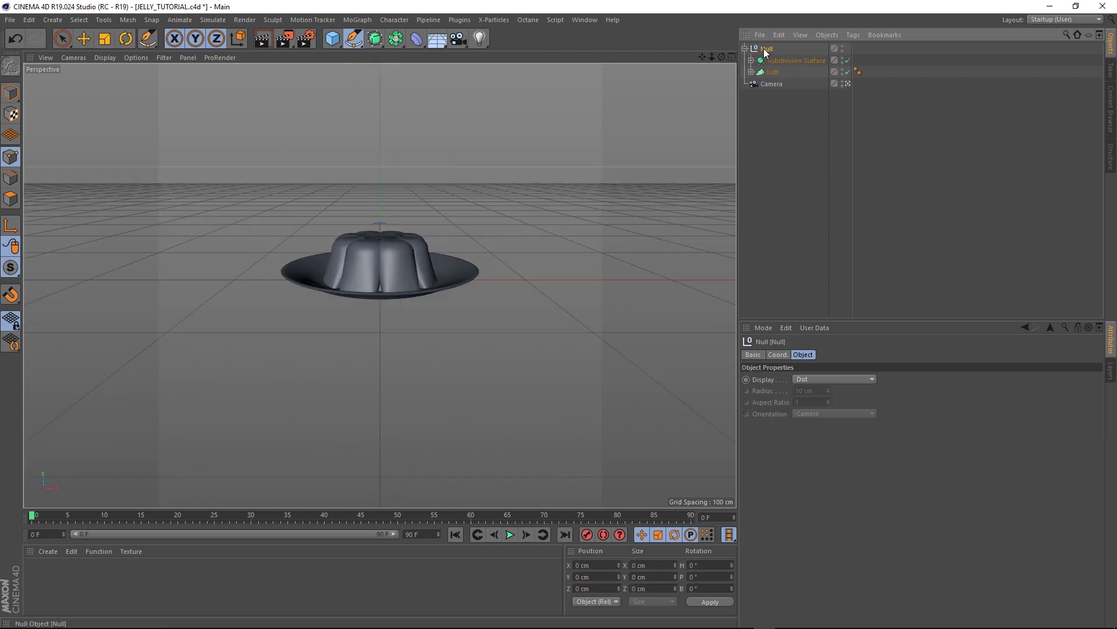
Set the animation's end frame to 70
double_click(432, 536)
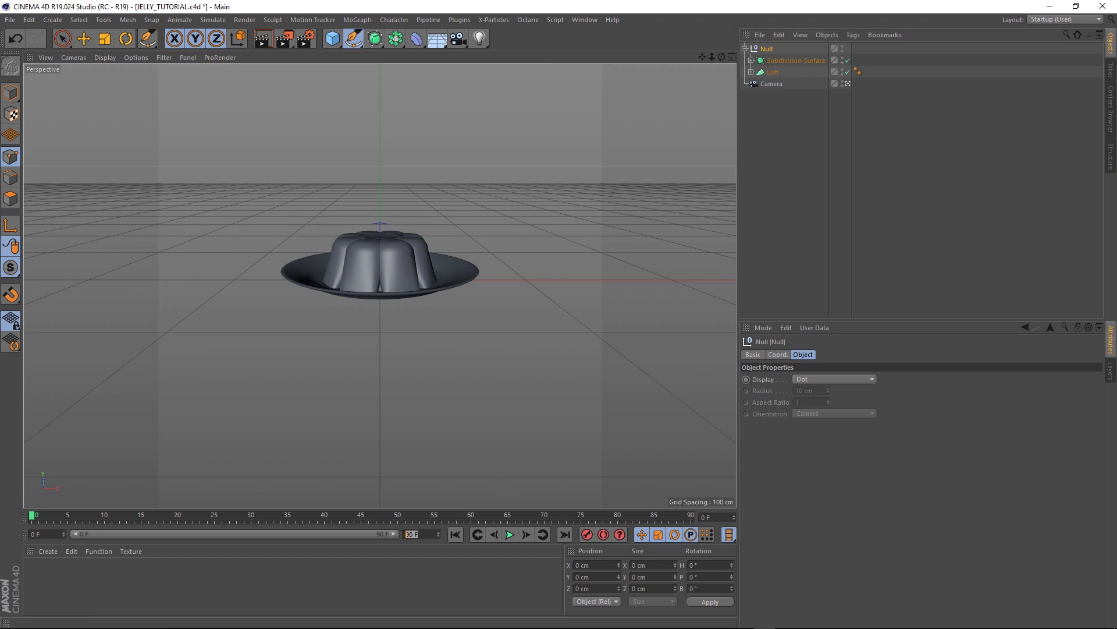
text(70)
key(Return)
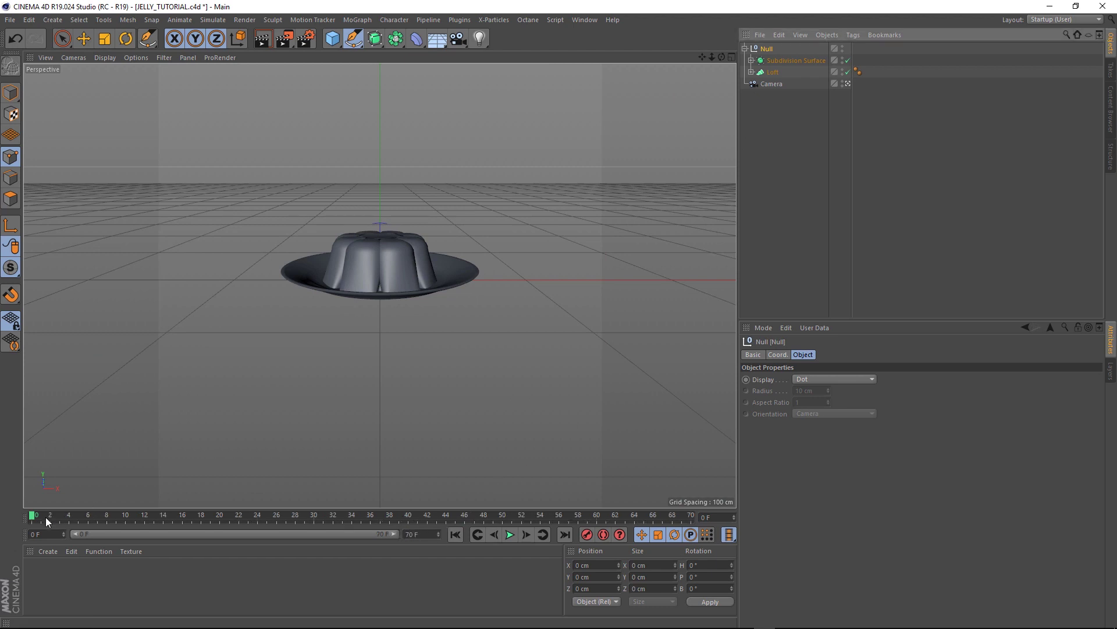
Keyframe the Null's X position at 0 cm on frames 20 and 50, and 230 cm on frame 0
drag(33, 520, 219, 515)
click(783, 354)
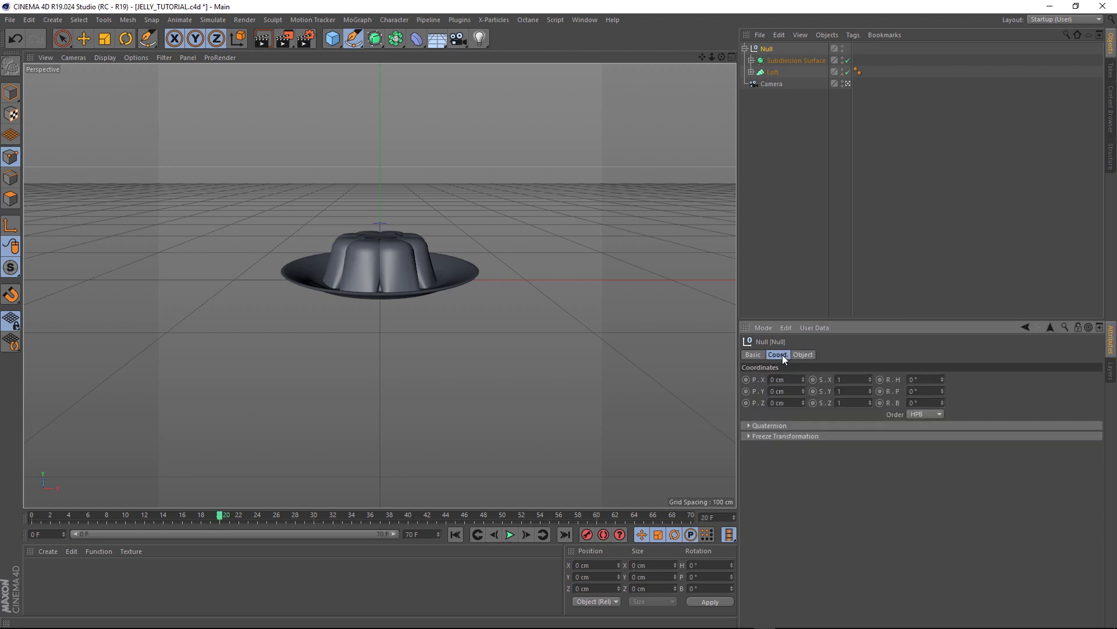
ctrl+click(746, 379)
click(447, 516)
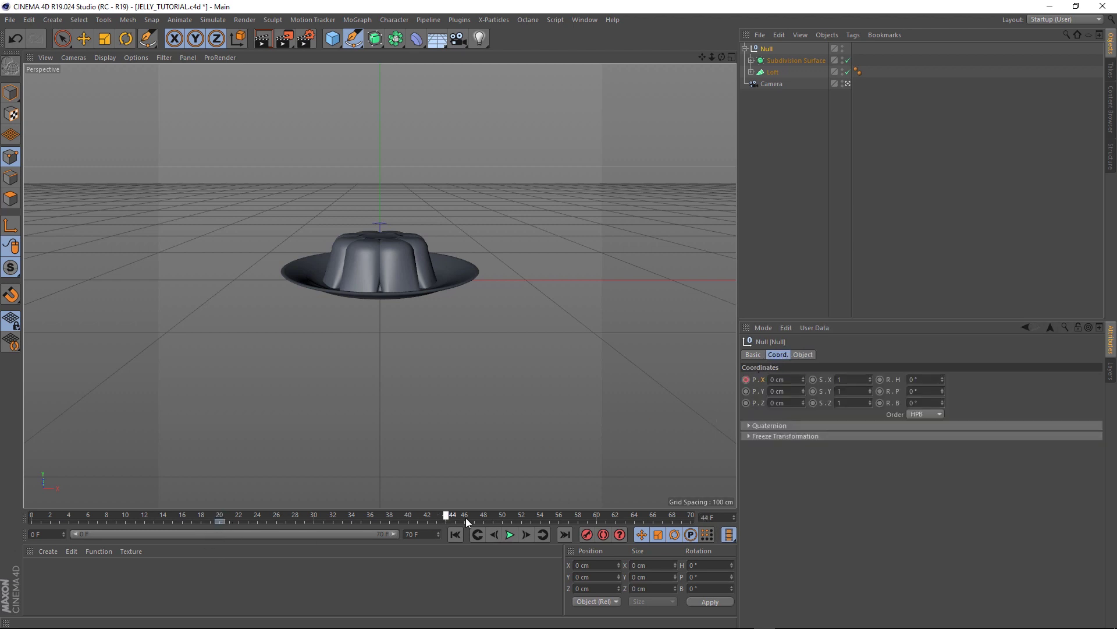
click(504, 517)
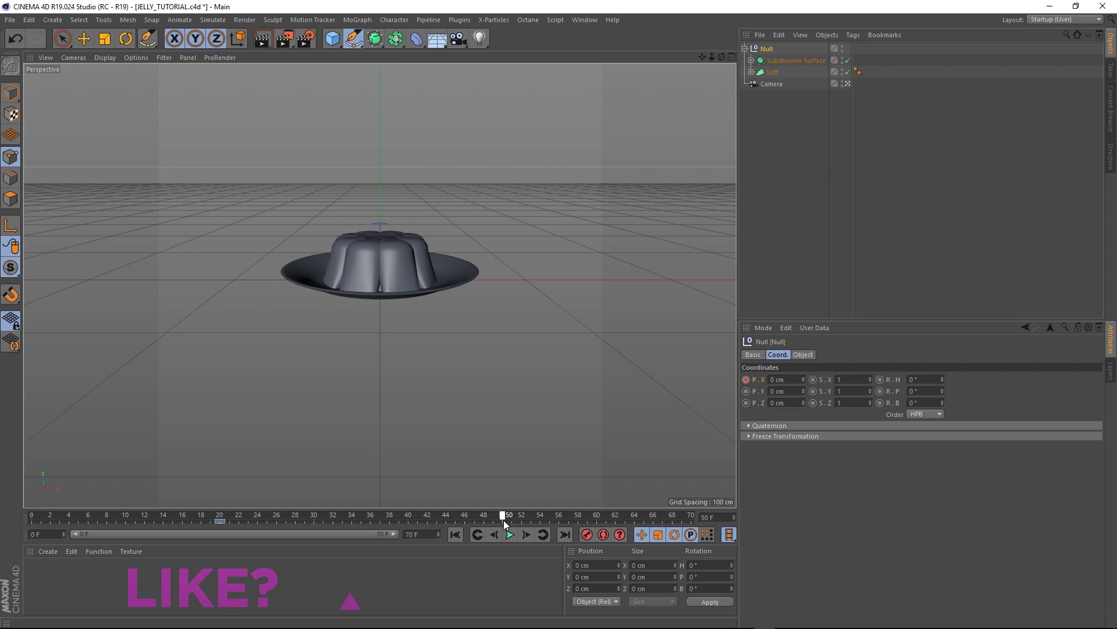
ctrl+click(747, 381)
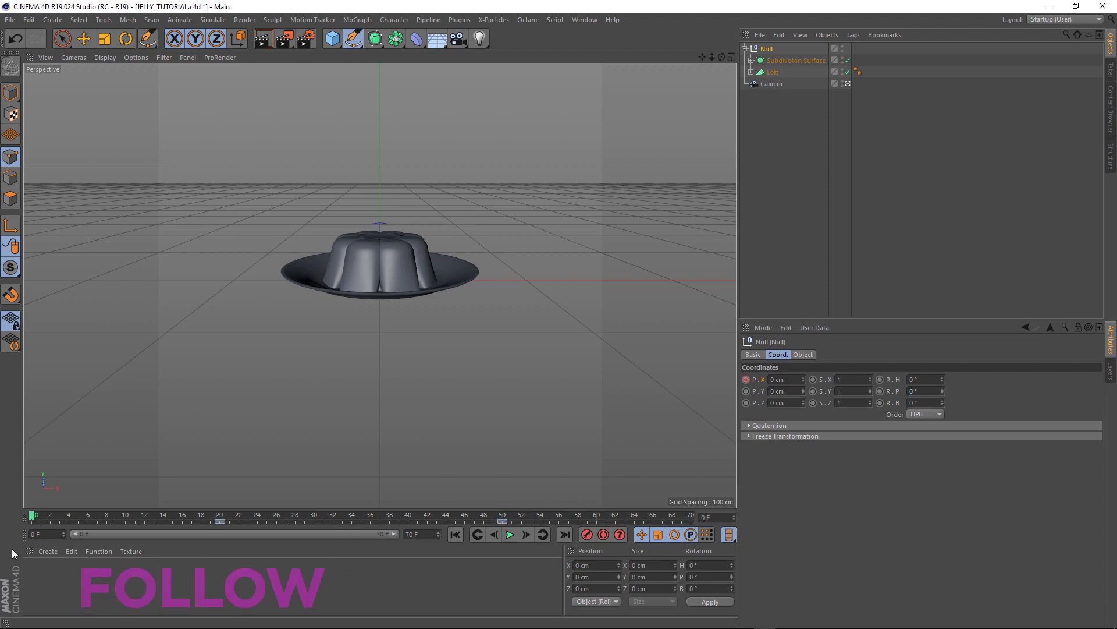
mouse_move(803, 379)
mouse_down()
mouse_move(791, 379)
mouse_move(855, 380)
mouse_move(804, 382)
mouse_up()
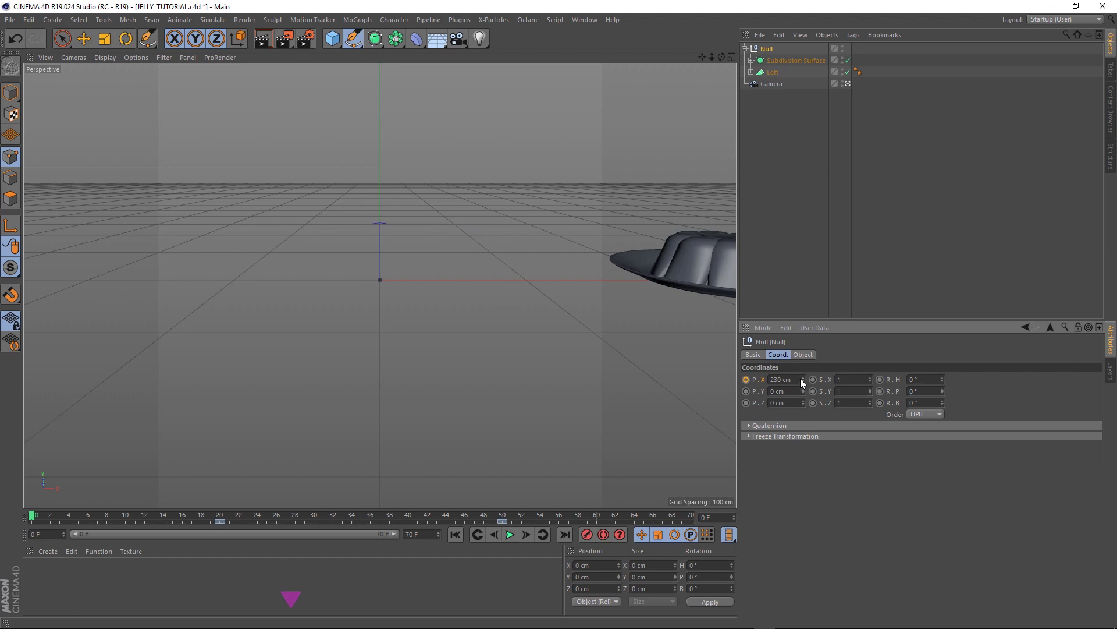
click(746, 379)
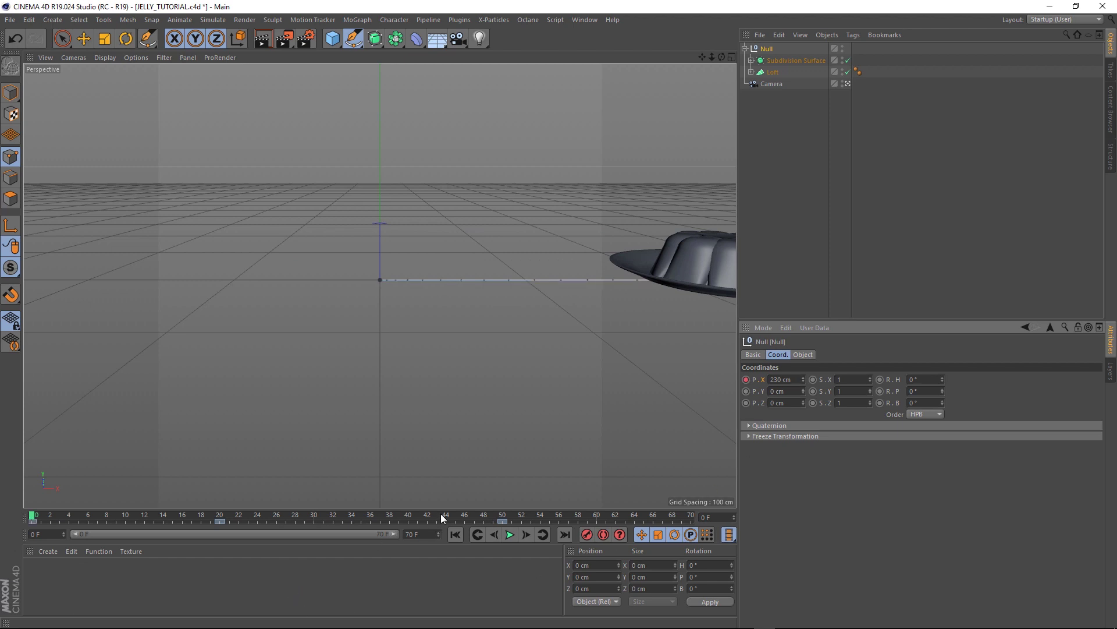
Keyframe the Null's X position at -230 cm on frame 70 and play back the slide
drag(441, 513, 690, 515)
click(780, 379)
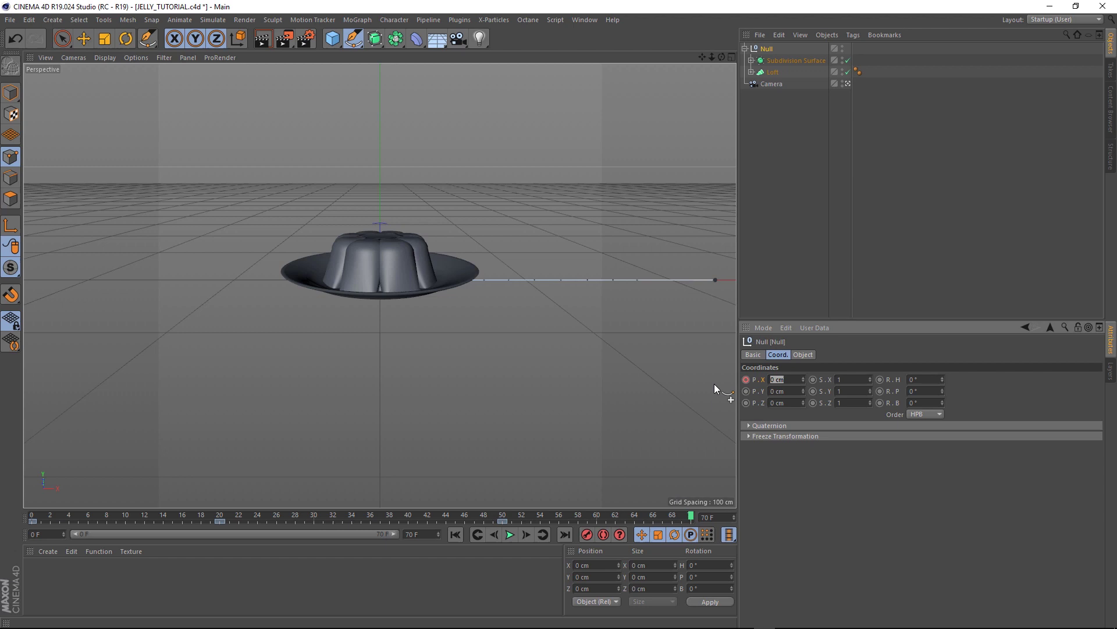
text(-230)
key(Return)
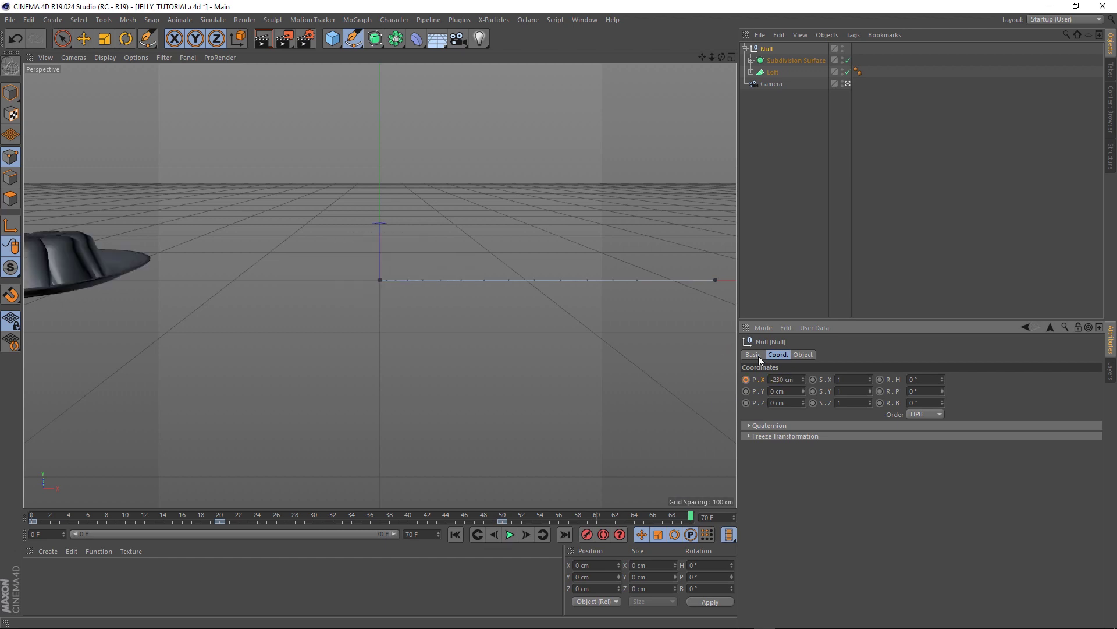
click(745, 379)
click(510, 534)
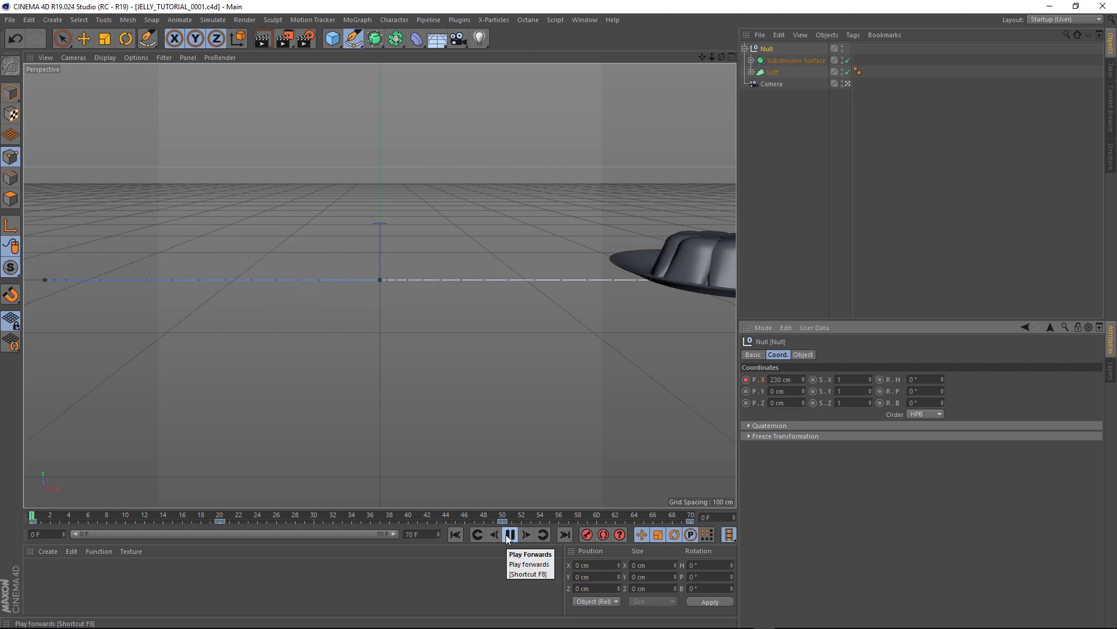
click(509, 535)
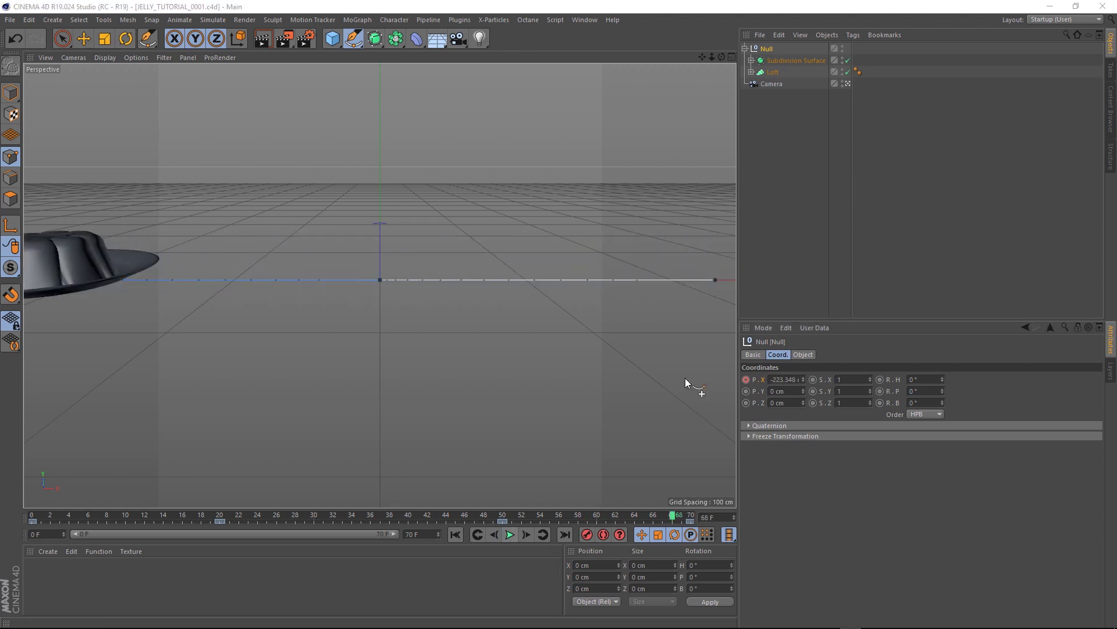
In the Object Manager, rename Null to CONTROL, Subdivision Surface to PLATE and Loft to JELLY
click(767, 49)
double_click(768, 49)
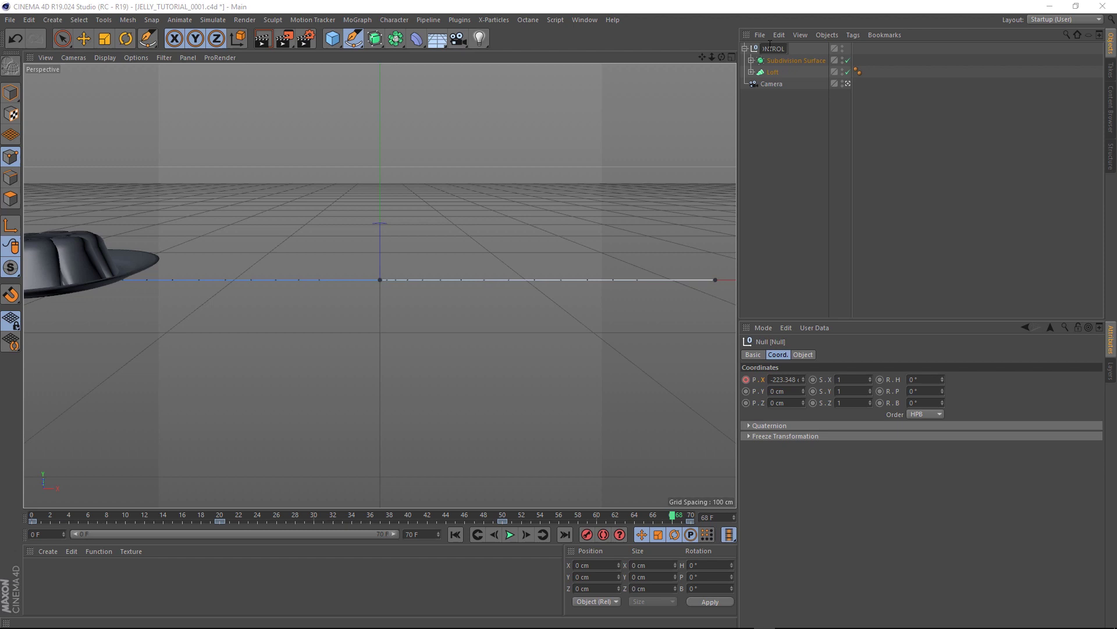
key(Return)
click(774, 60)
double_click(774, 60)
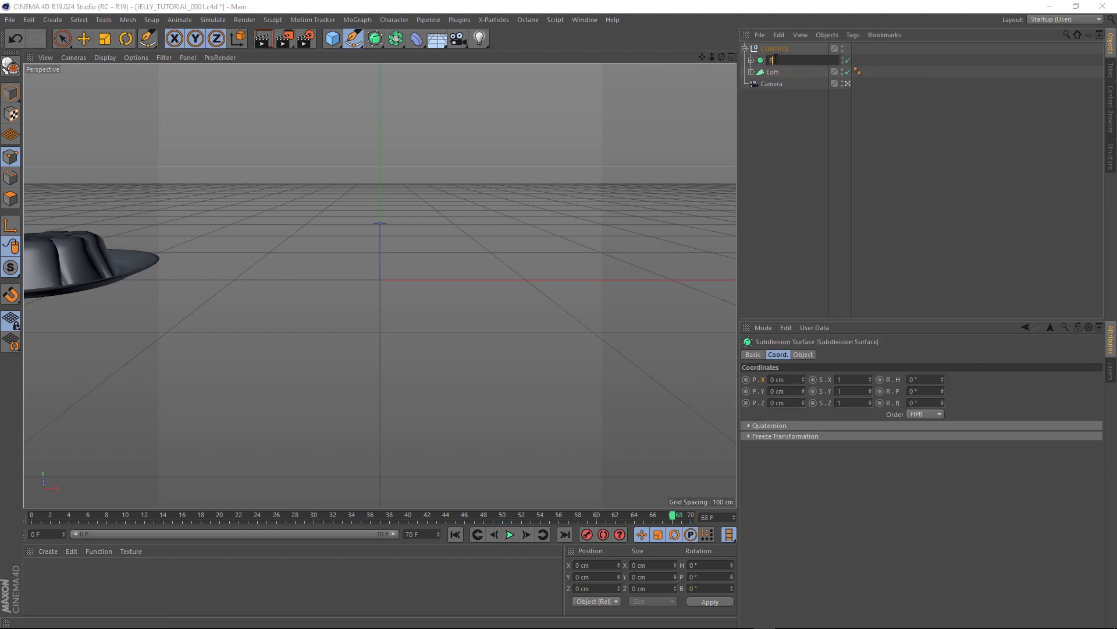
key(Return)
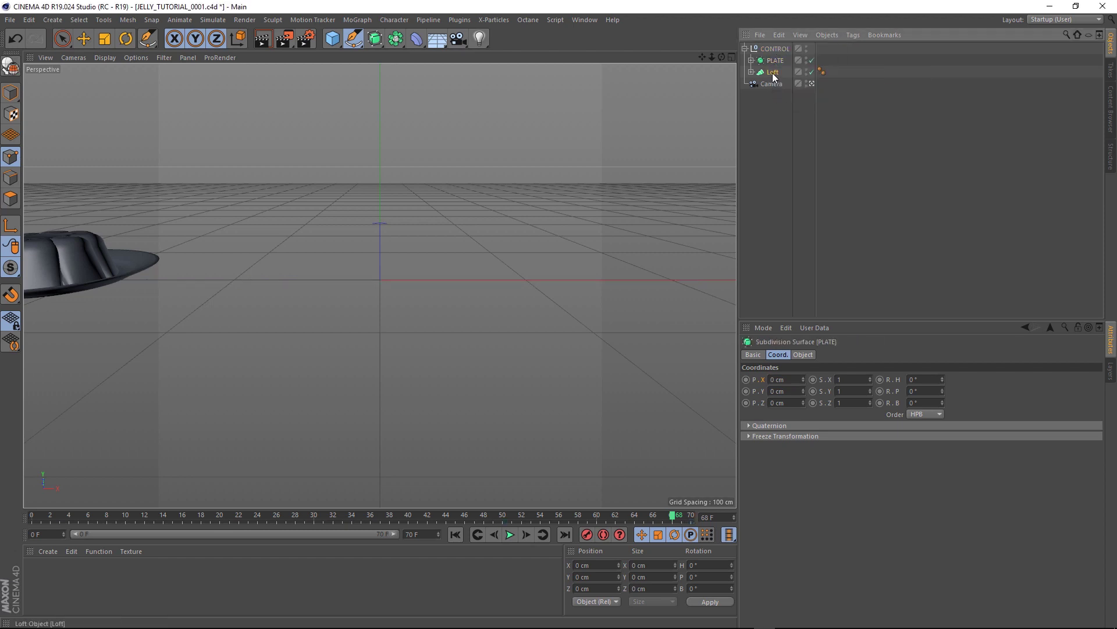
double_click(772, 72)
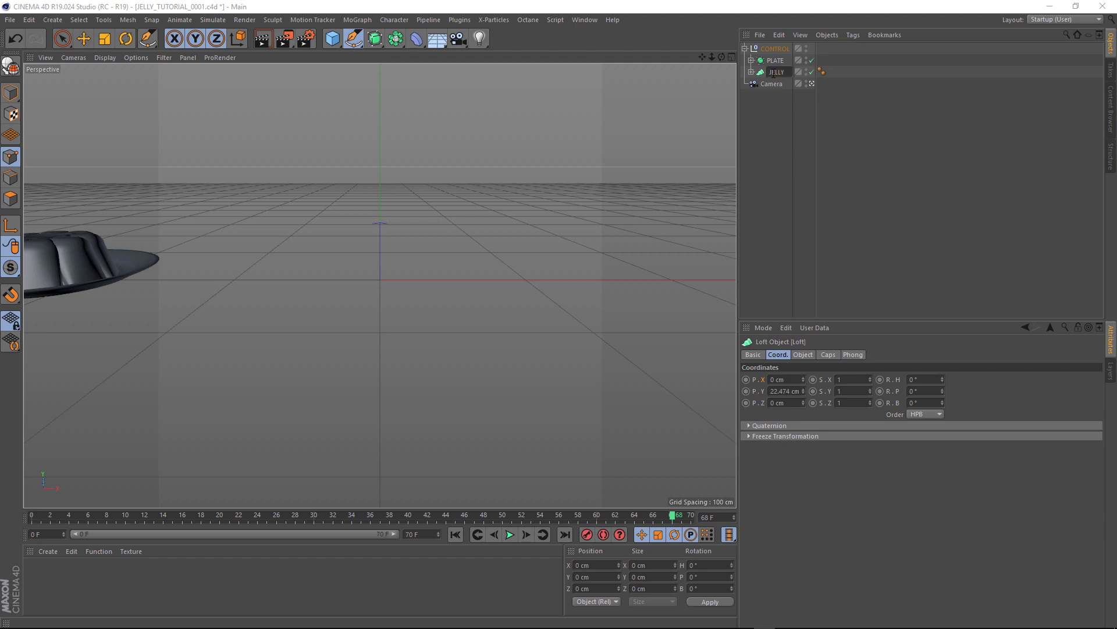
key(Return)
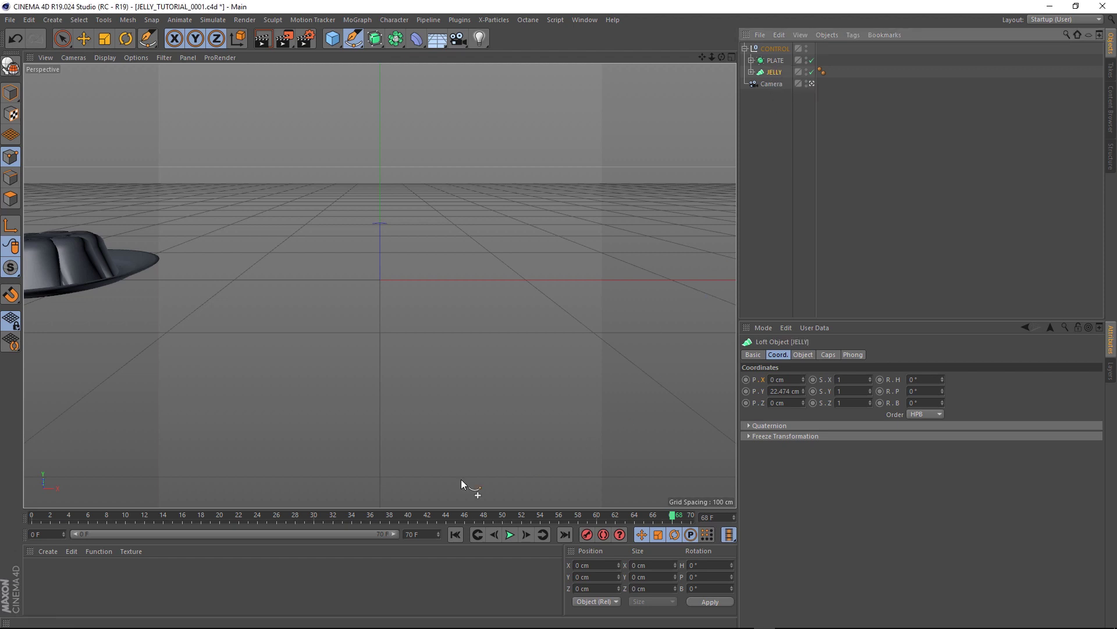
At frame 32, save an incremental scene version and make the JELLY loft an editable polygon object
click(333, 516)
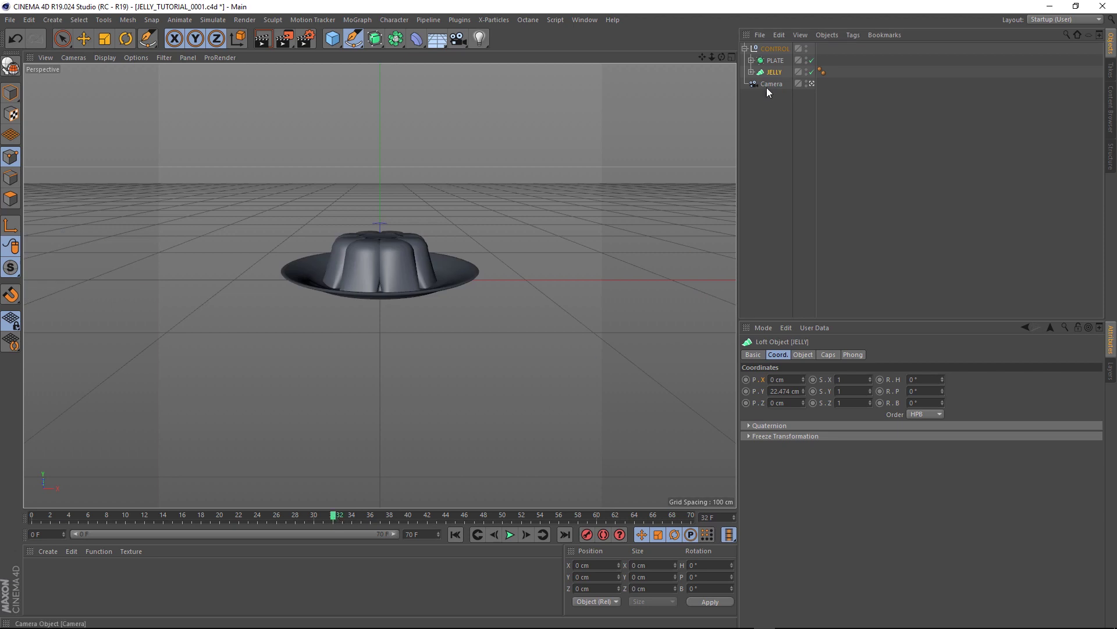
key(ctrl+alt+s)
key(0)
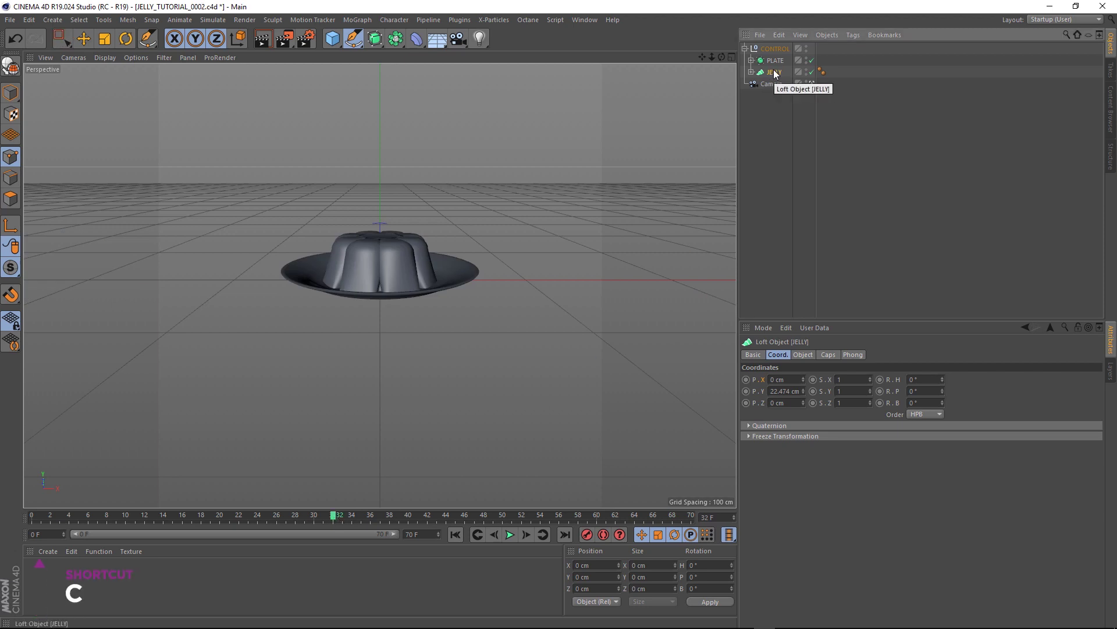
key(c)
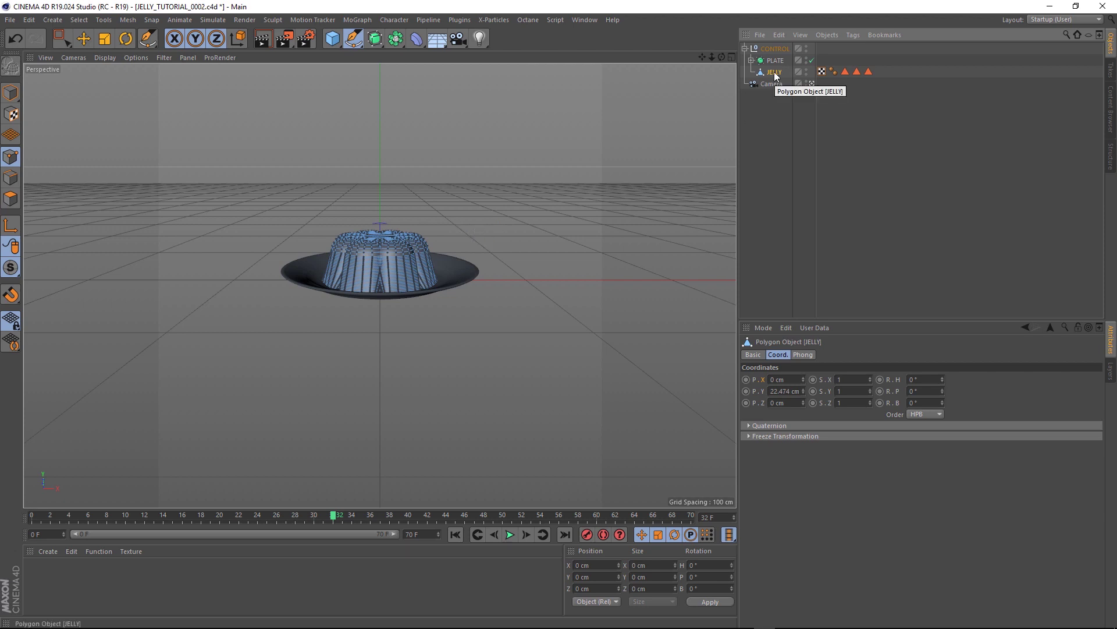
Add a Jiggle deformer as a child of the JELLY object
click(58, 19)
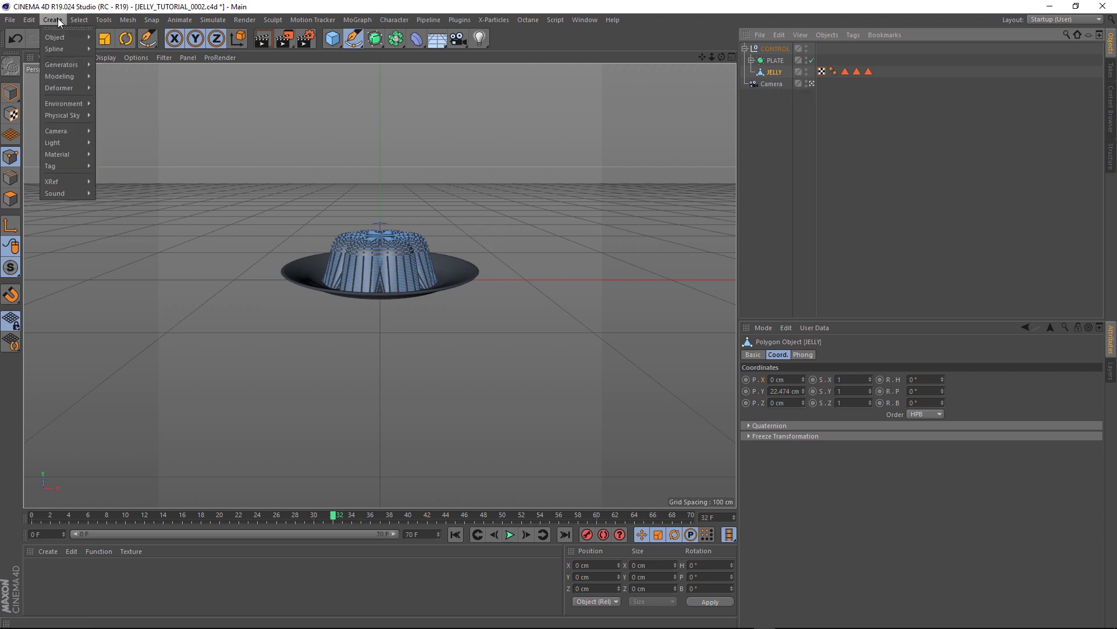
mouse_move(67, 86)
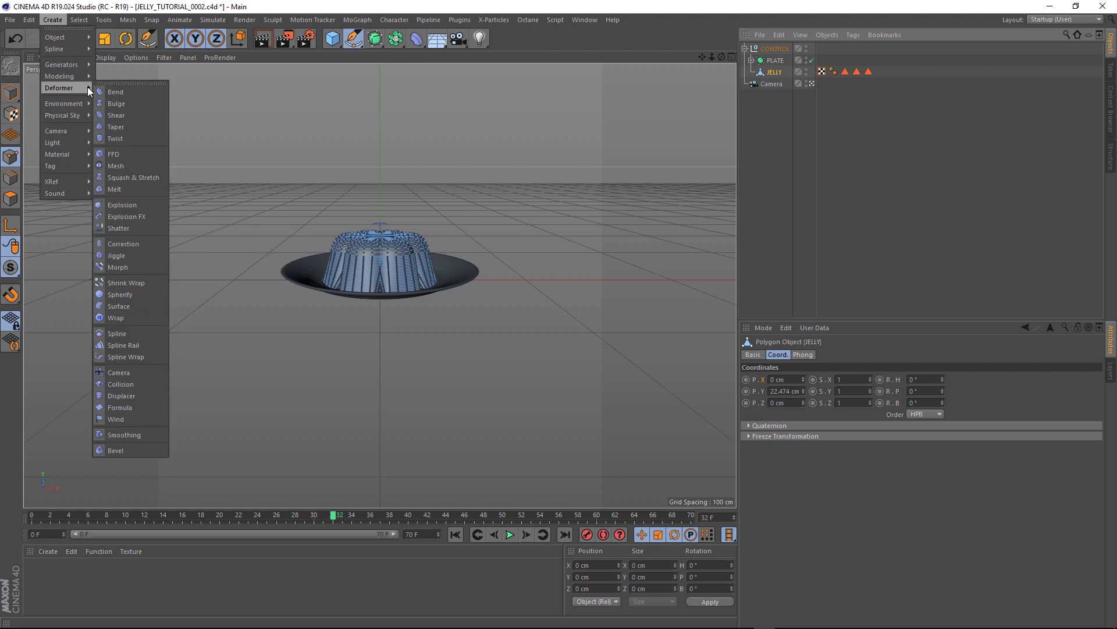
shift+click(131, 256)
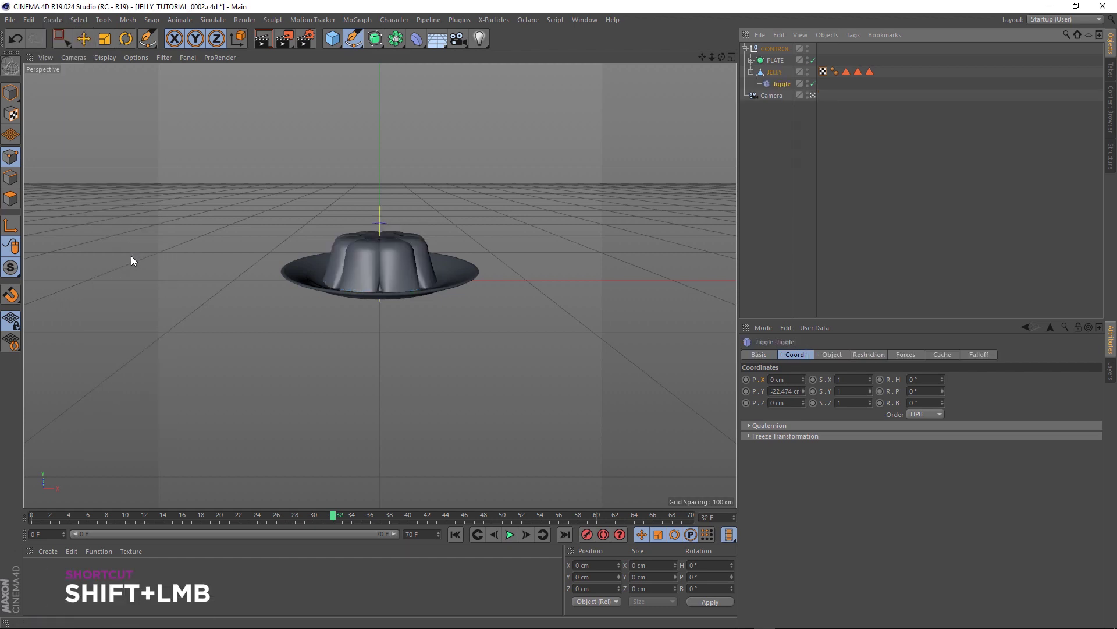
Play the sliding animation from the start to watch the jelly wobble, then stop it
click(455, 534)
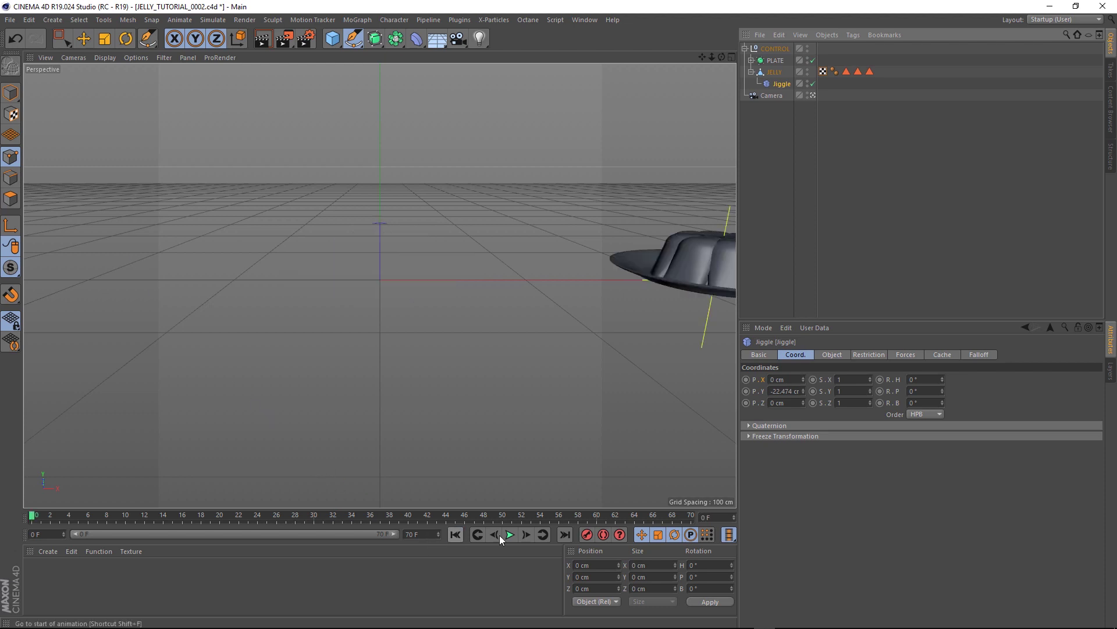
click(509, 534)
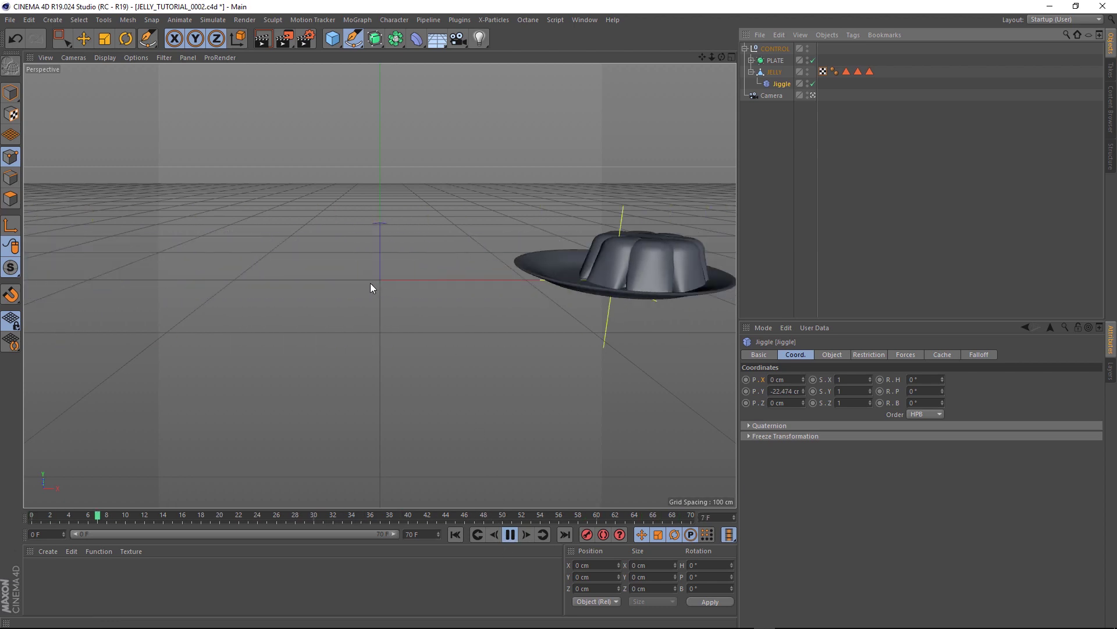
key(F8)
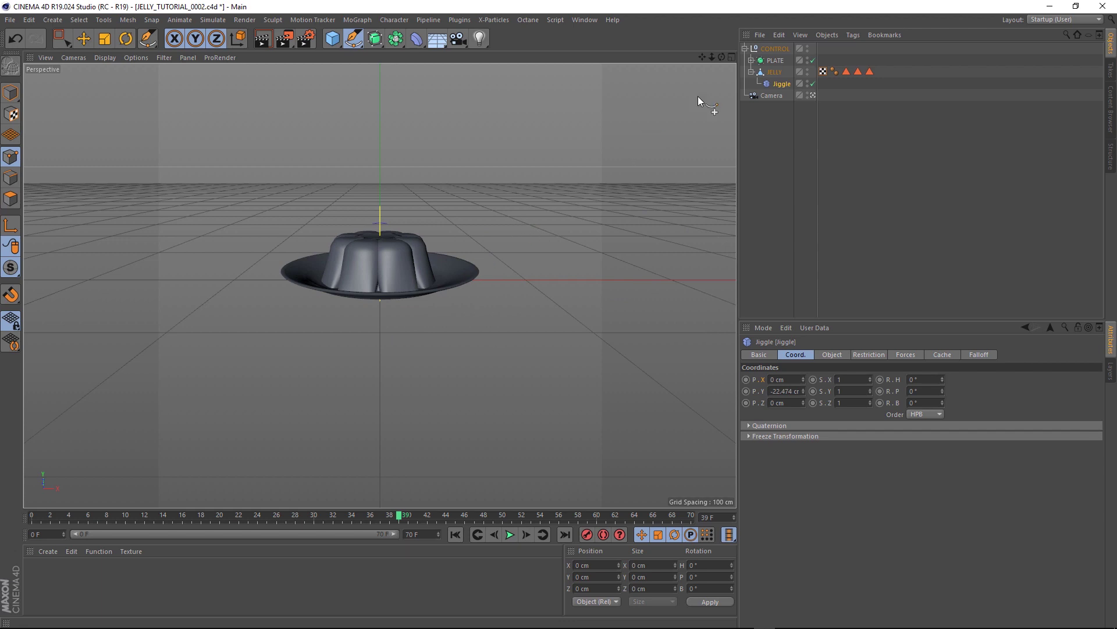
In the maximised Right view, box-select the upper points of the JELLY mesh
click(775, 72)
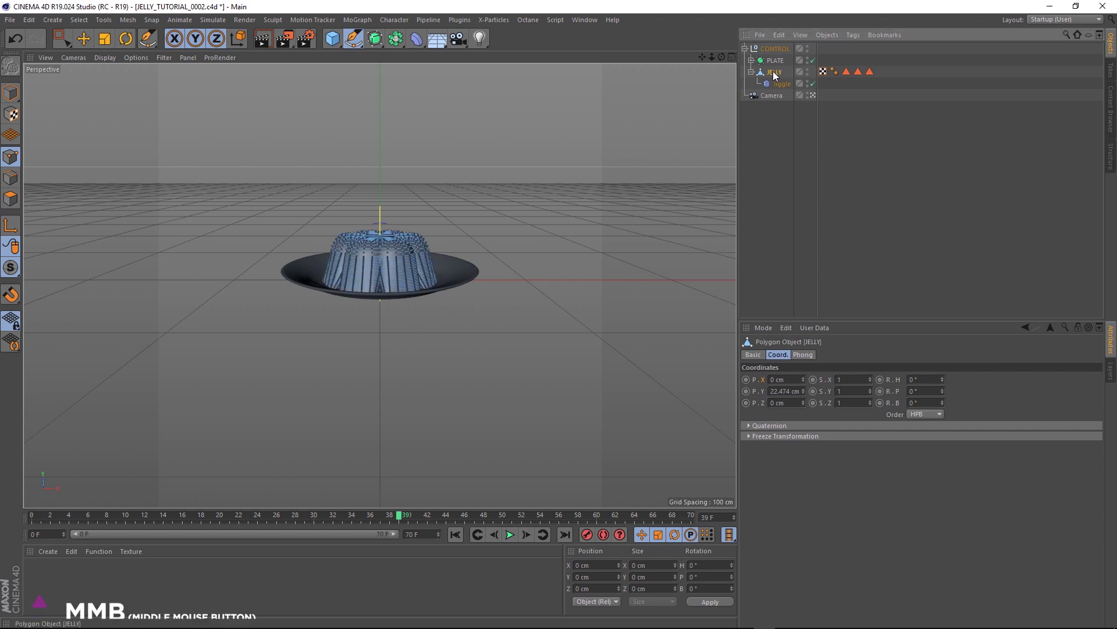
middle_click(365, 217)
middle_click(274, 343)
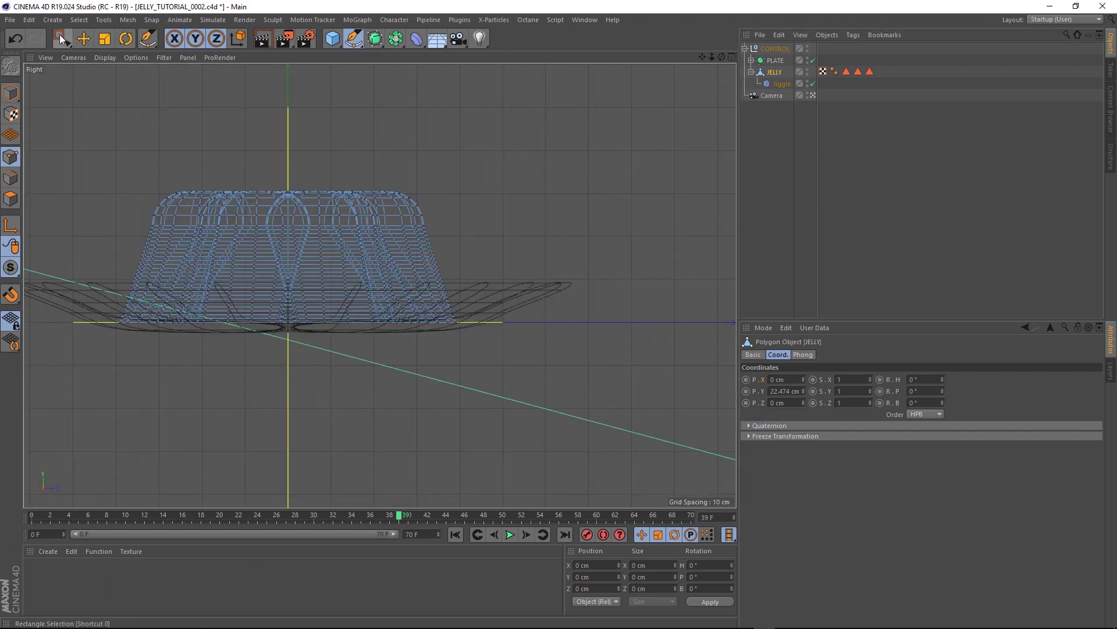
key(0)
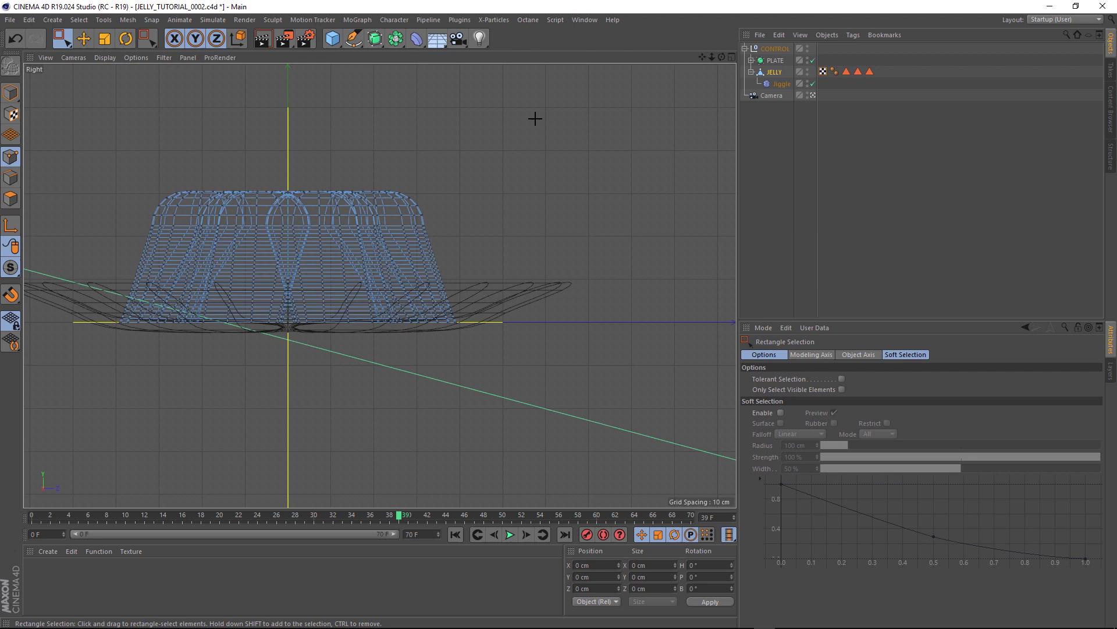
drag(536, 119, 111, 258)
Return to four views and maximise the Perspective view
middle_click(372, 226)
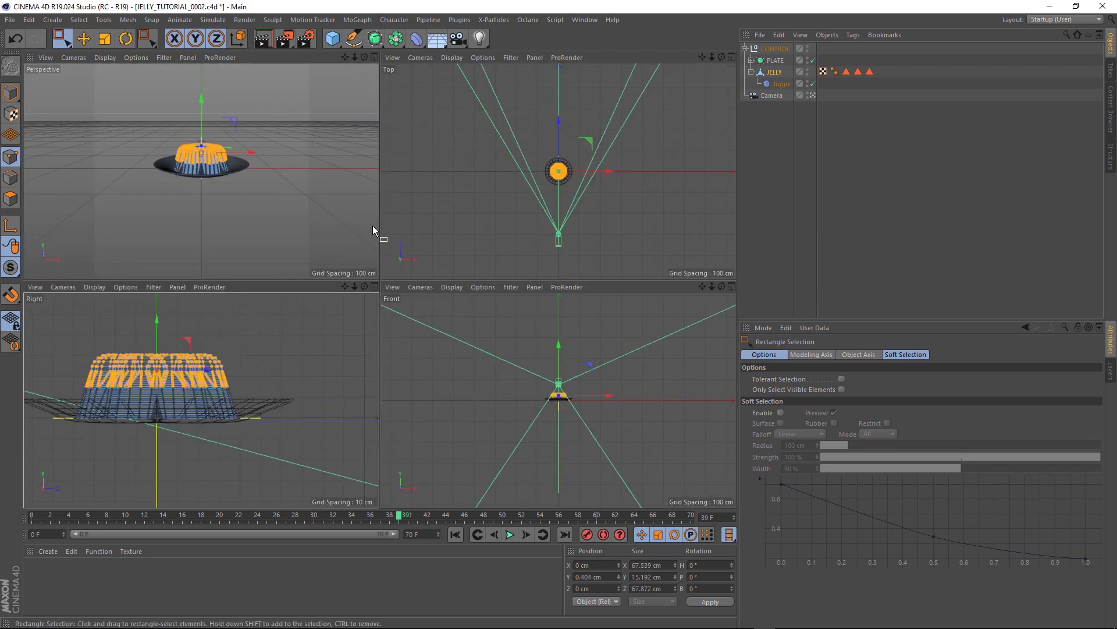
middle_click(232, 169)
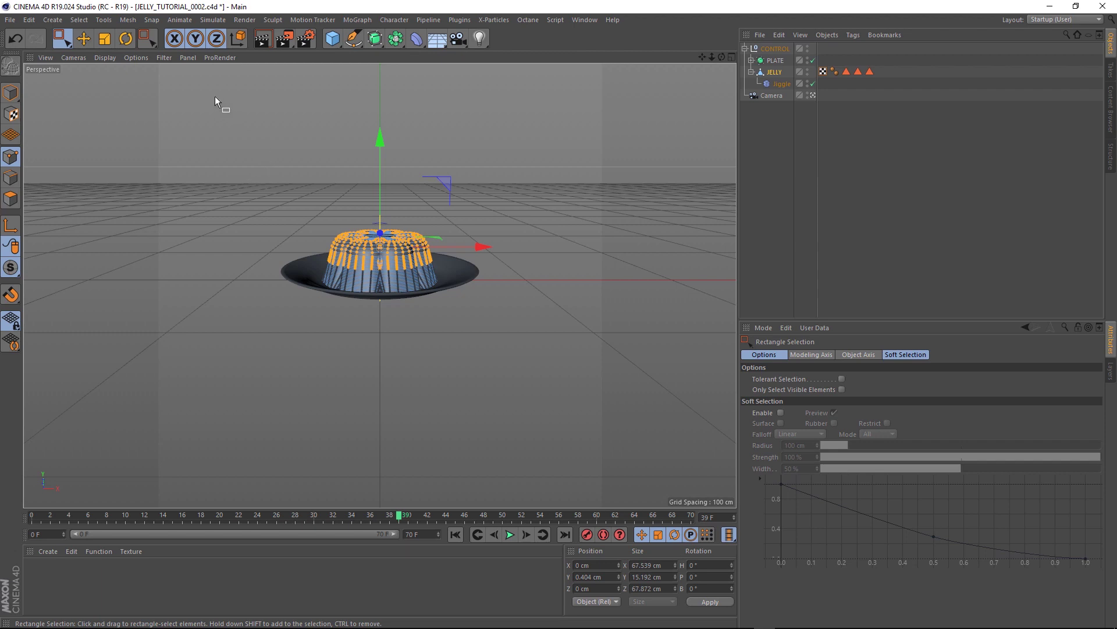
click(79, 19)
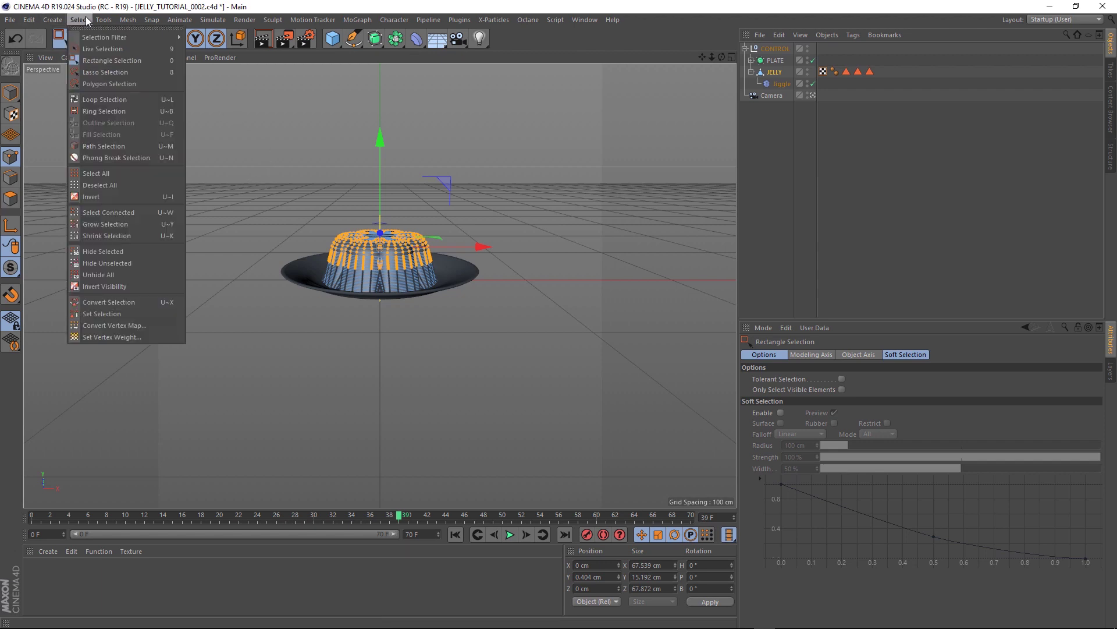
Create a 100 % vertex map from the selected top points and smooth its left-side boundary
click(108, 338)
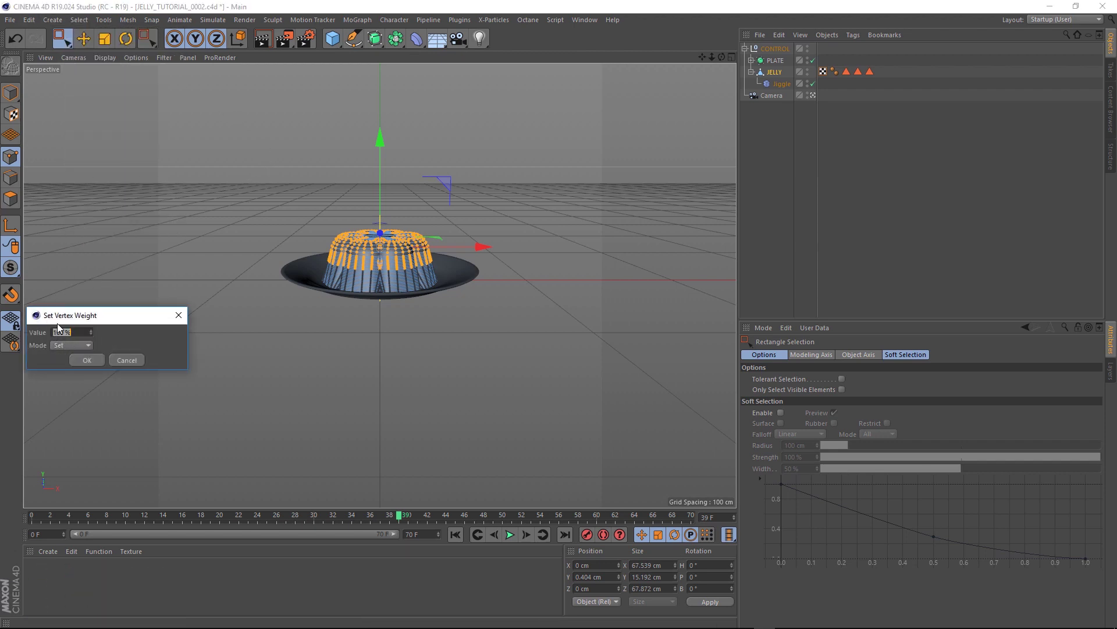
click(88, 359)
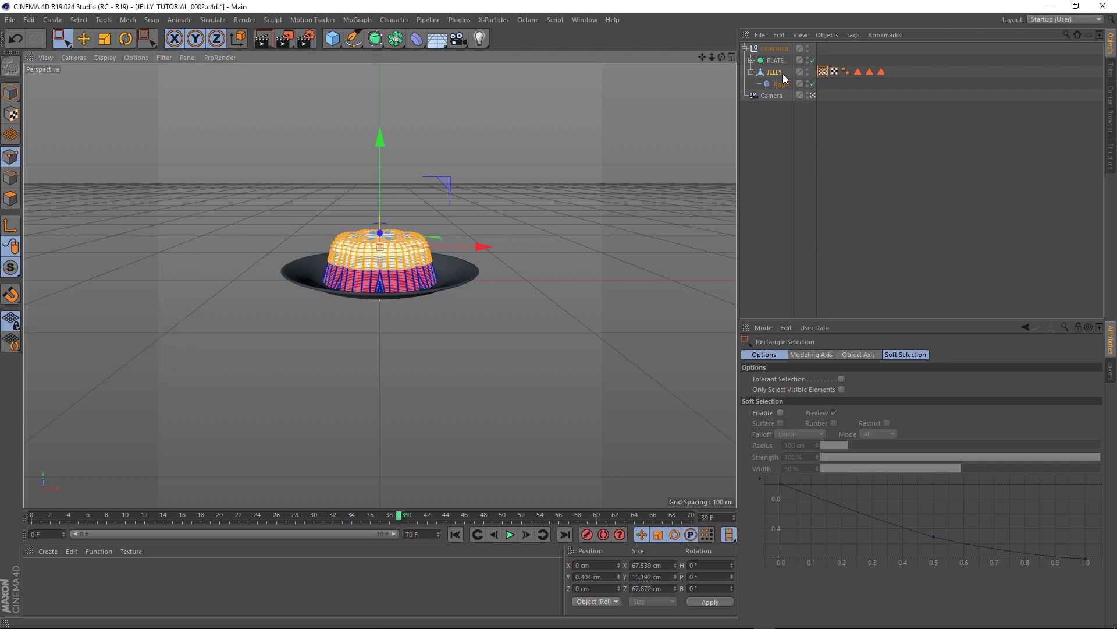
double_click(823, 71)
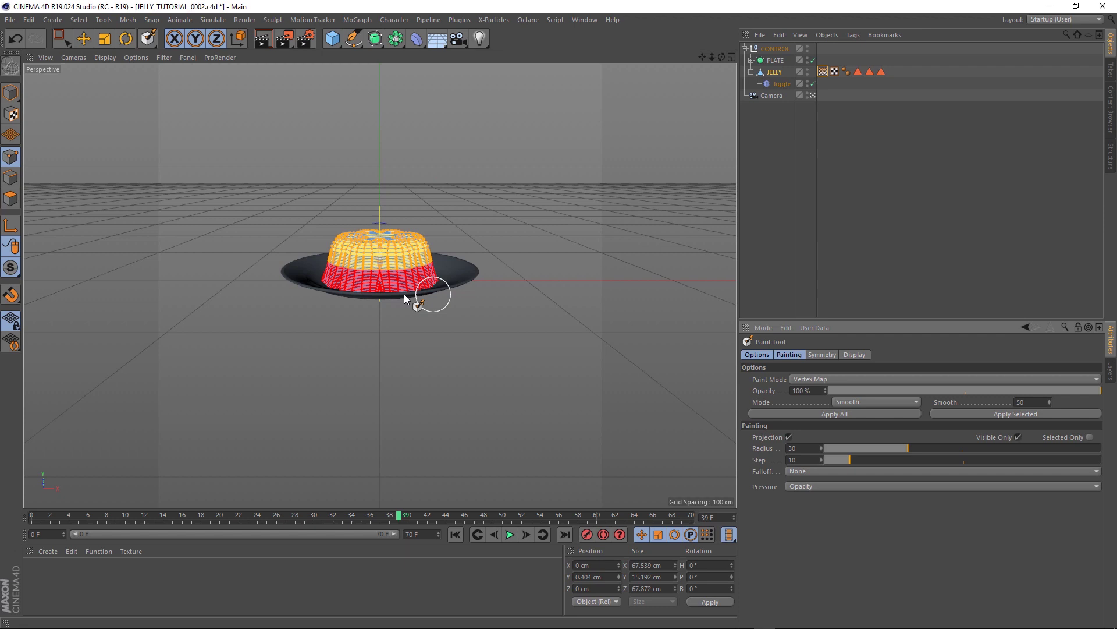
click(811, 124)
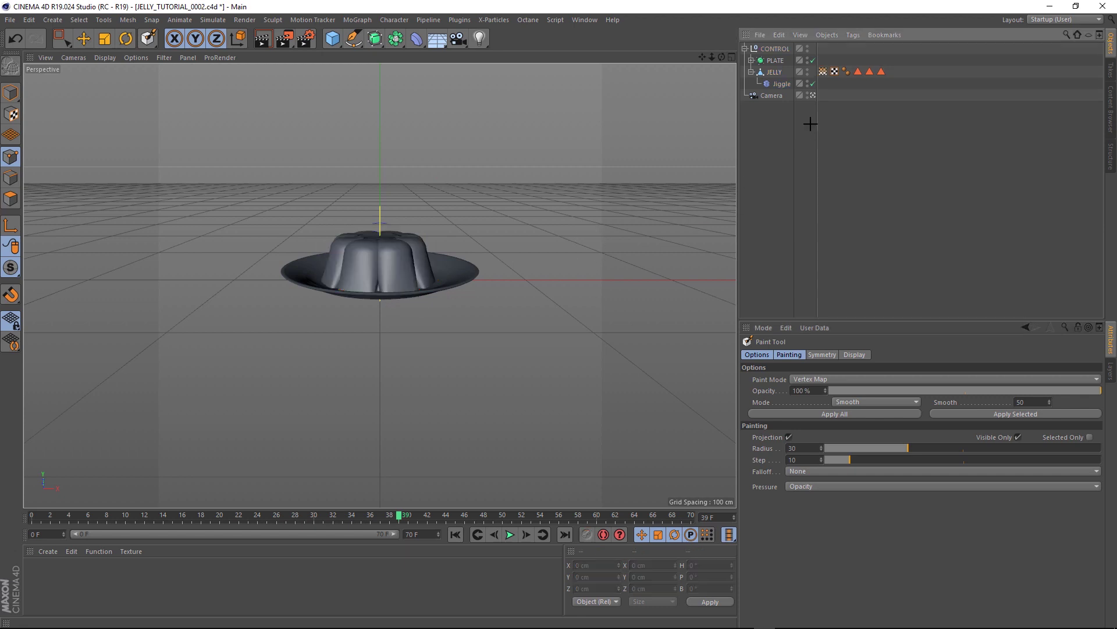
double_click(823, 71)
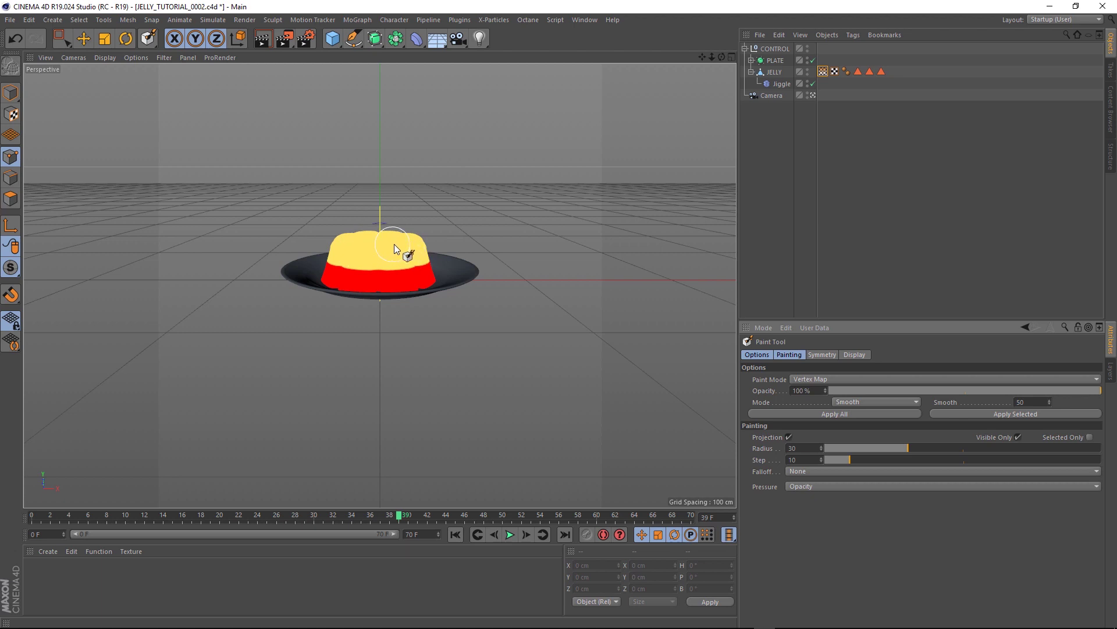
mouse_move(386, 260)
mouse_down()
mouse_move(316, 282)
mouse_move(460, 284)
mouse_move(424, 282)
mouse_up()
With paint mode on Smooth, apply smoothing to the entire JELLY vertex map, then select the Jiggle deformer
click(855, 401)
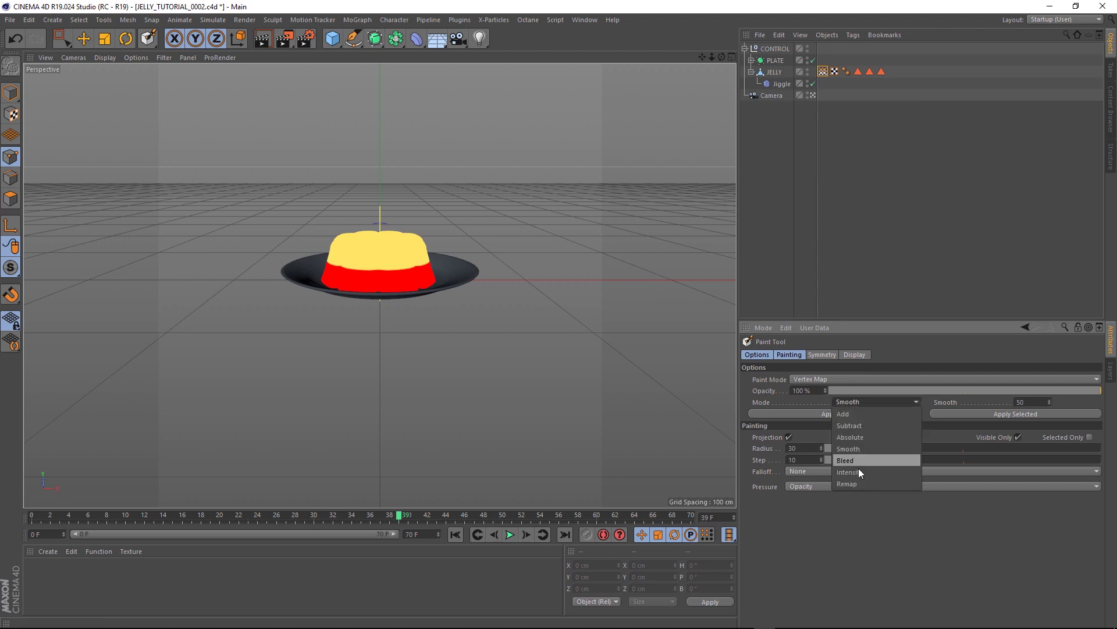
click(858, 448)
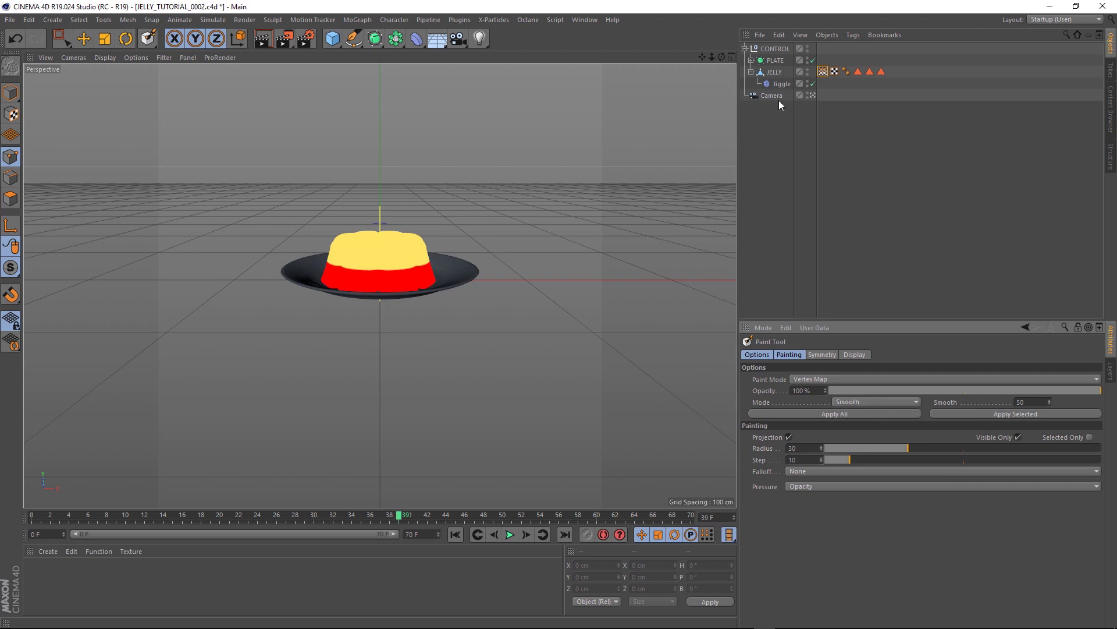
click(771, 71)
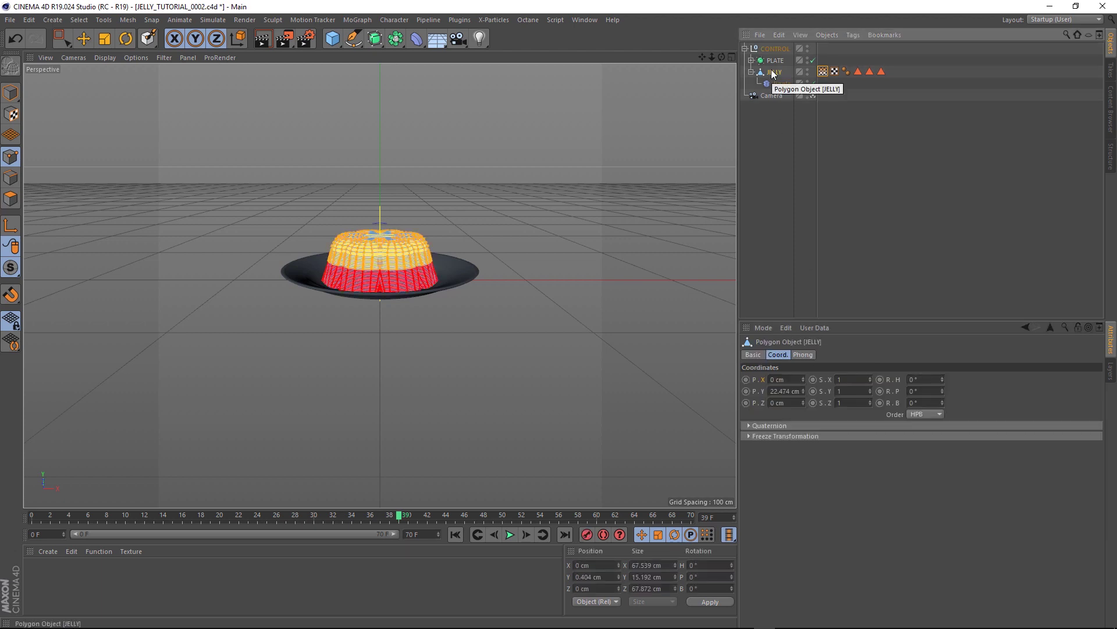
double_click(823, 71)
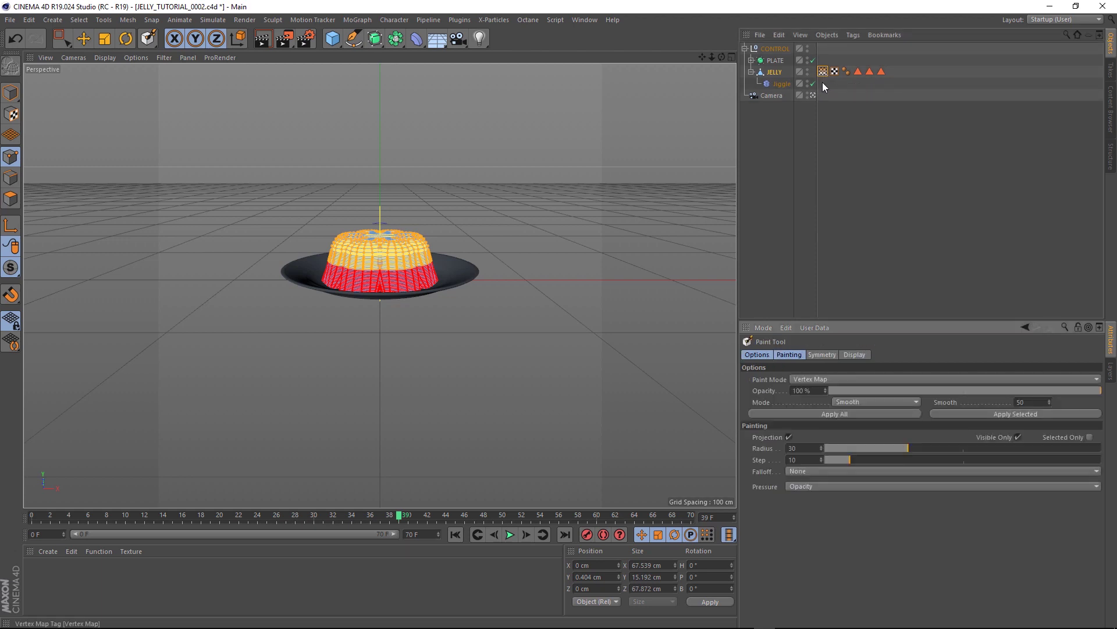
click(831, 415)
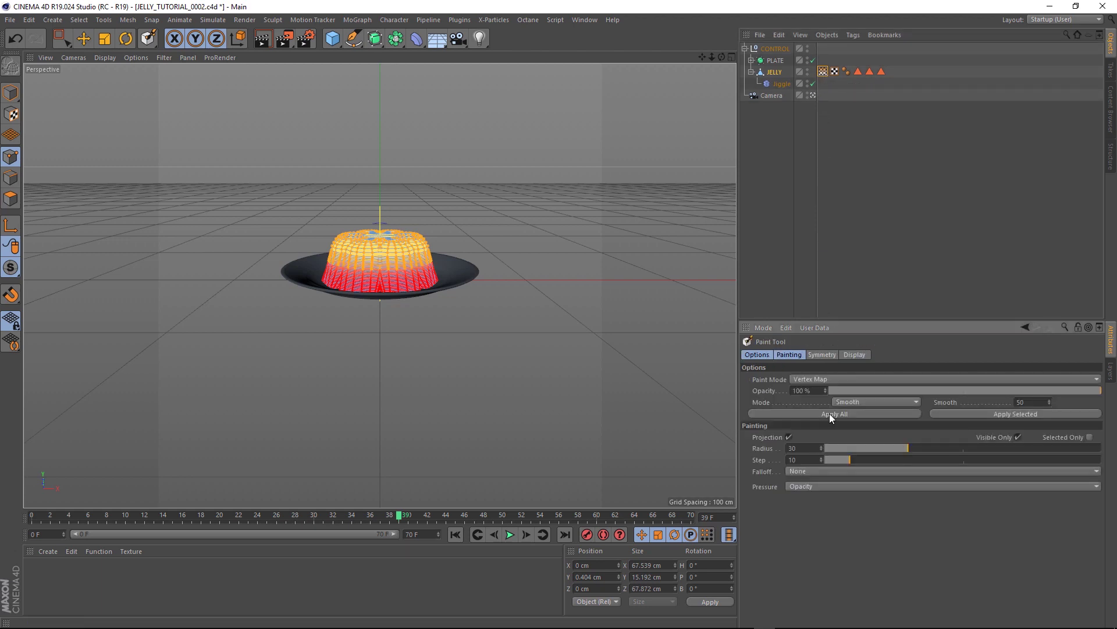
click(781, 84)
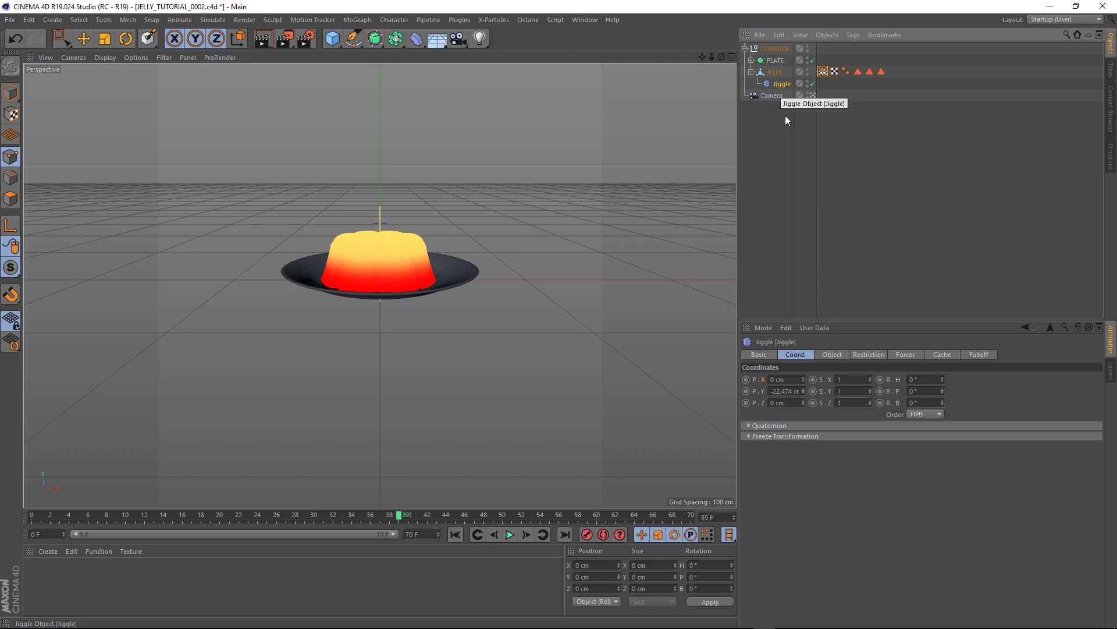
Restrict the Jiggle deformer to the jelly's vertex map and replay the slide from frame 0
click(863, 355)
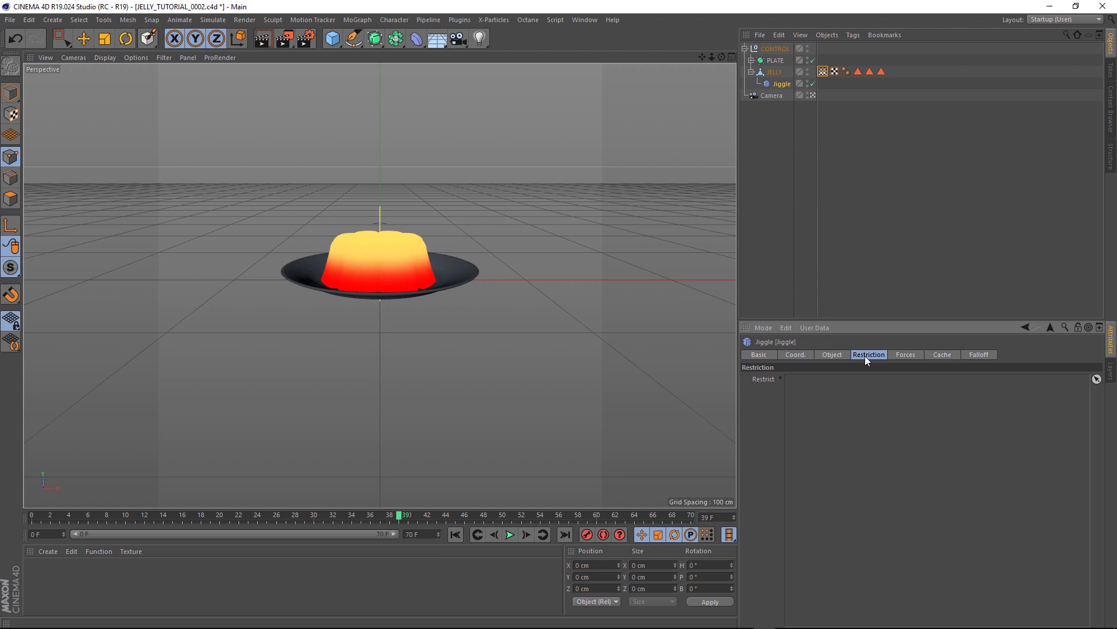
drag(815, 71, 846, 404)
click(843, 124)
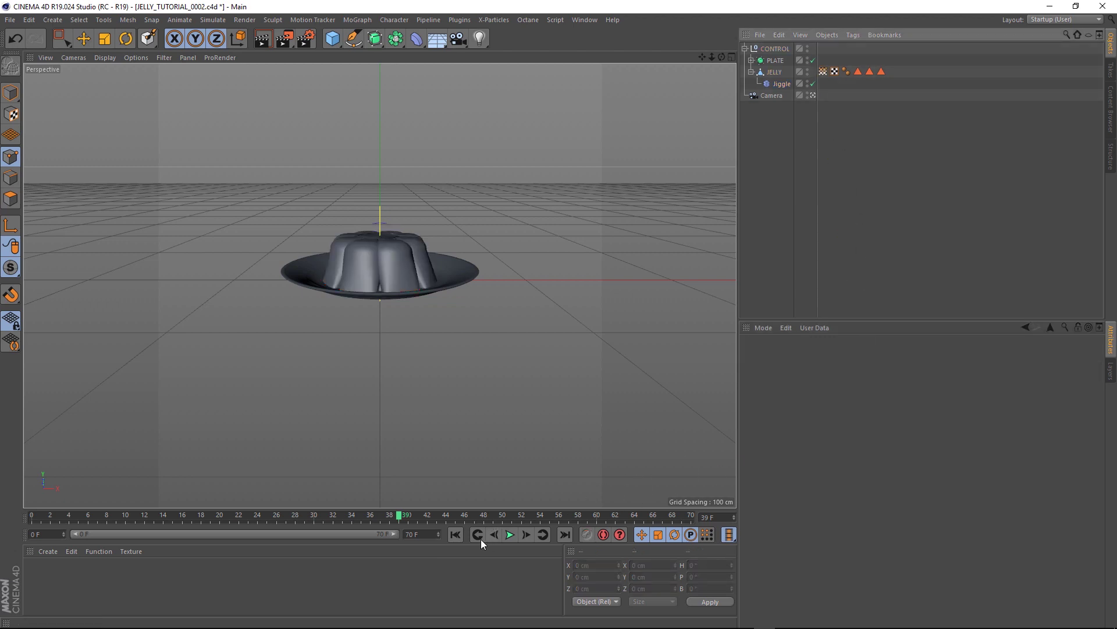
click(455, 534)
click(510, 534)
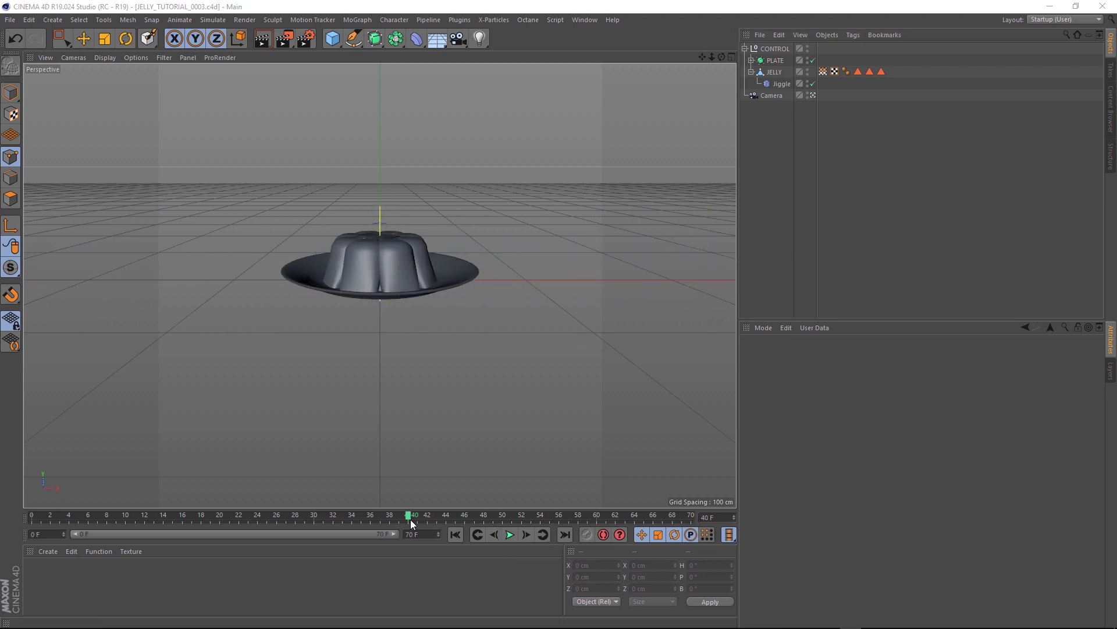
Stop playback, smooth the whole vertex map again, and replay the slide from frame 0
click(412, 370)
click(424, 276)
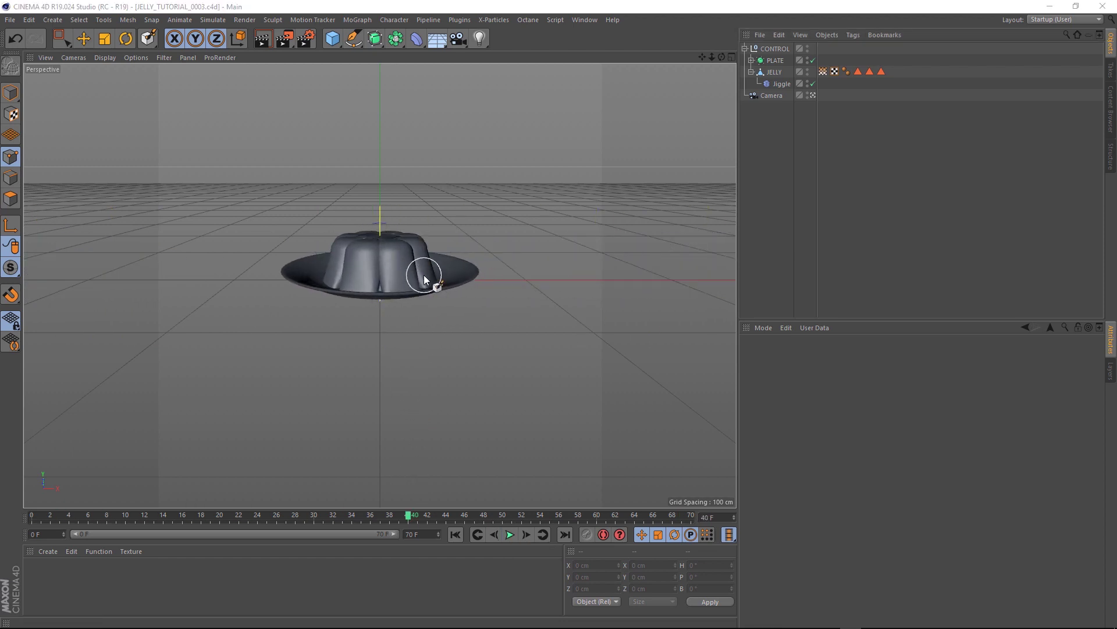
double_click(823, 71)
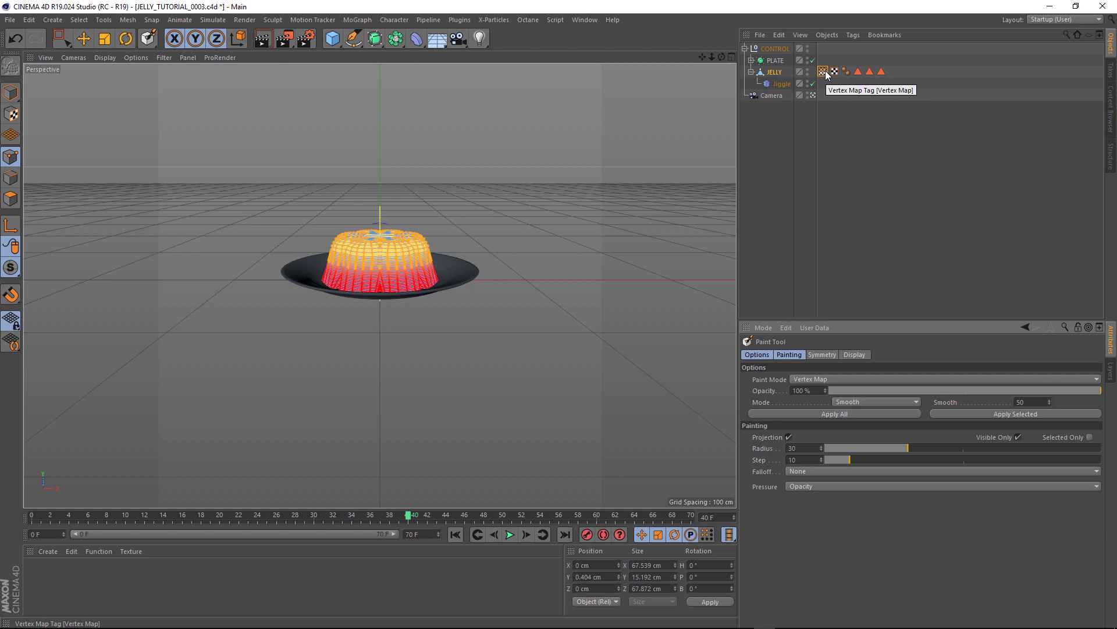
click(856, 415)
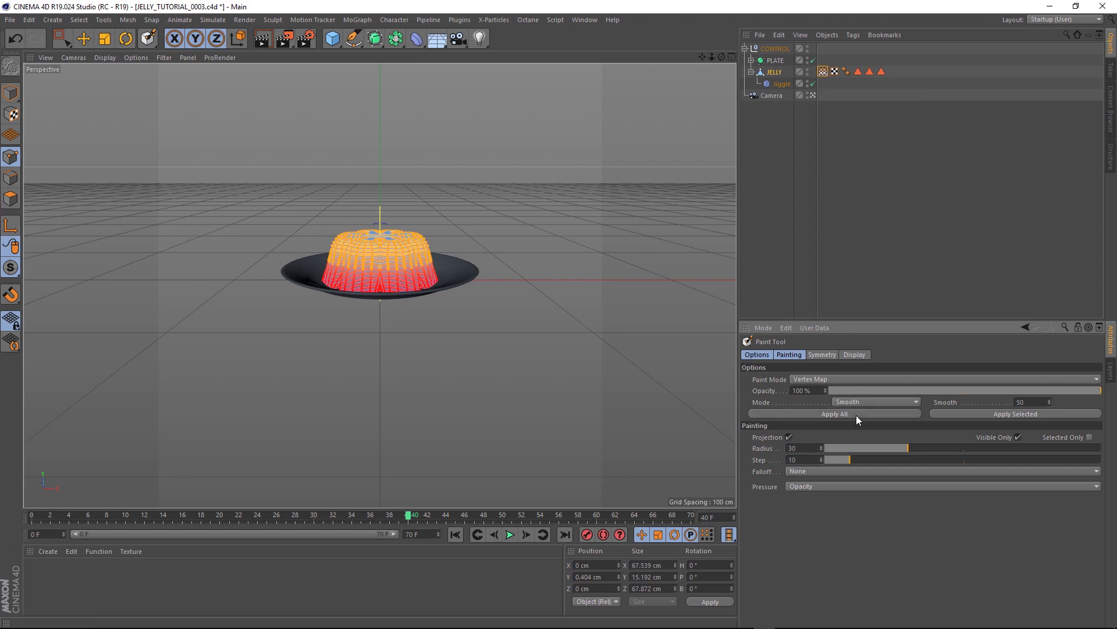
click(848, 124)
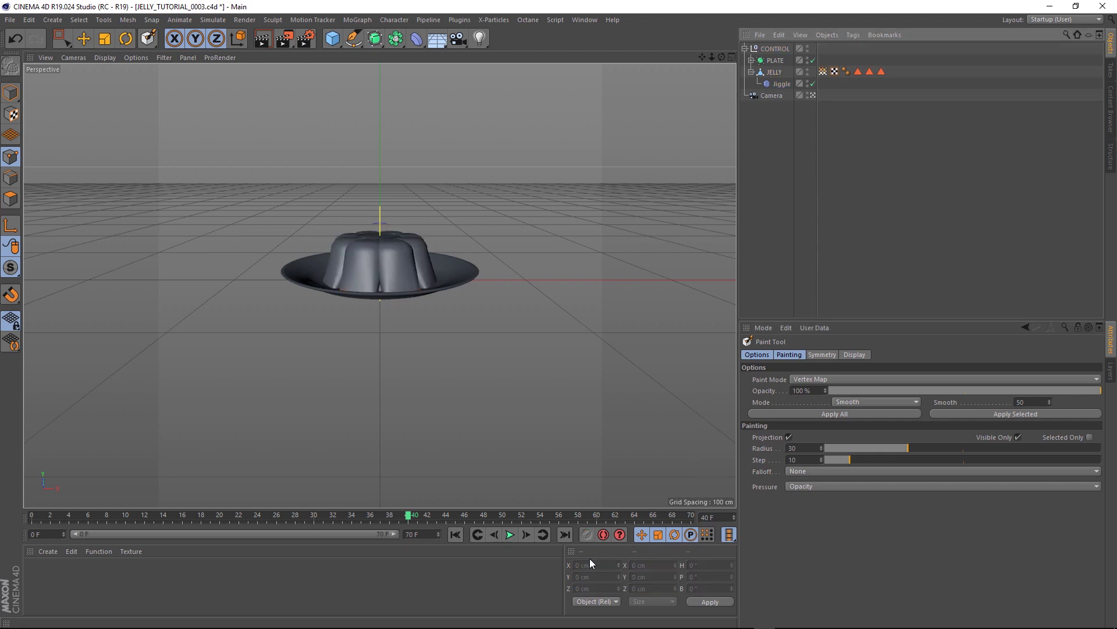
click(457, 535)
click(510, 534)
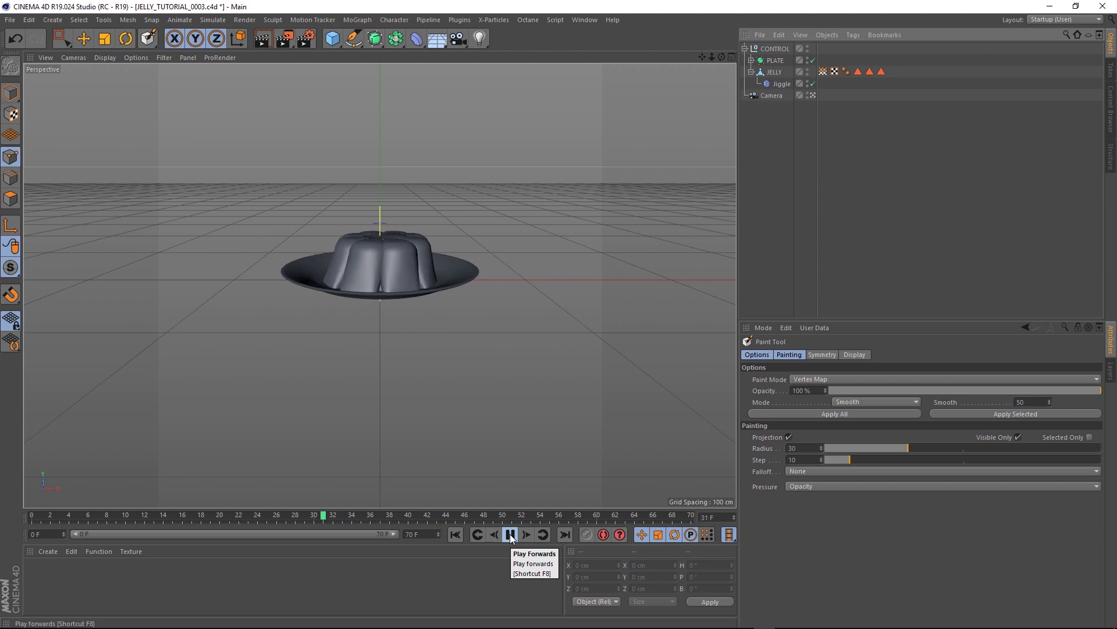
Wrap JELLY in a new Subdivision Surface and replay the animation from frame 0
click(511, 535)
click(778, 72)
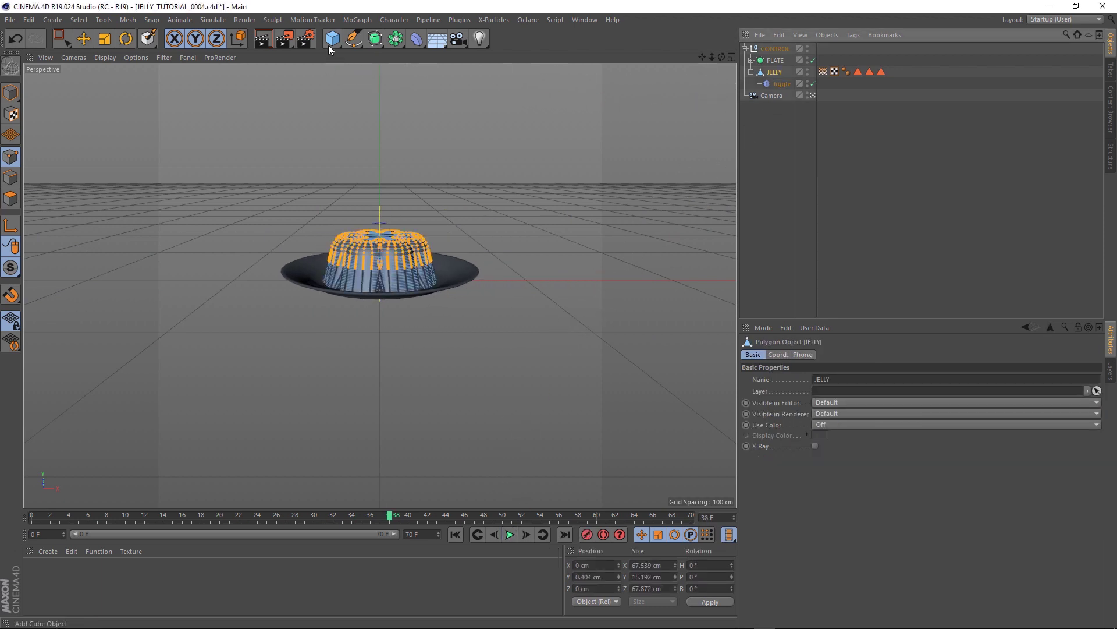
click(376, 38)
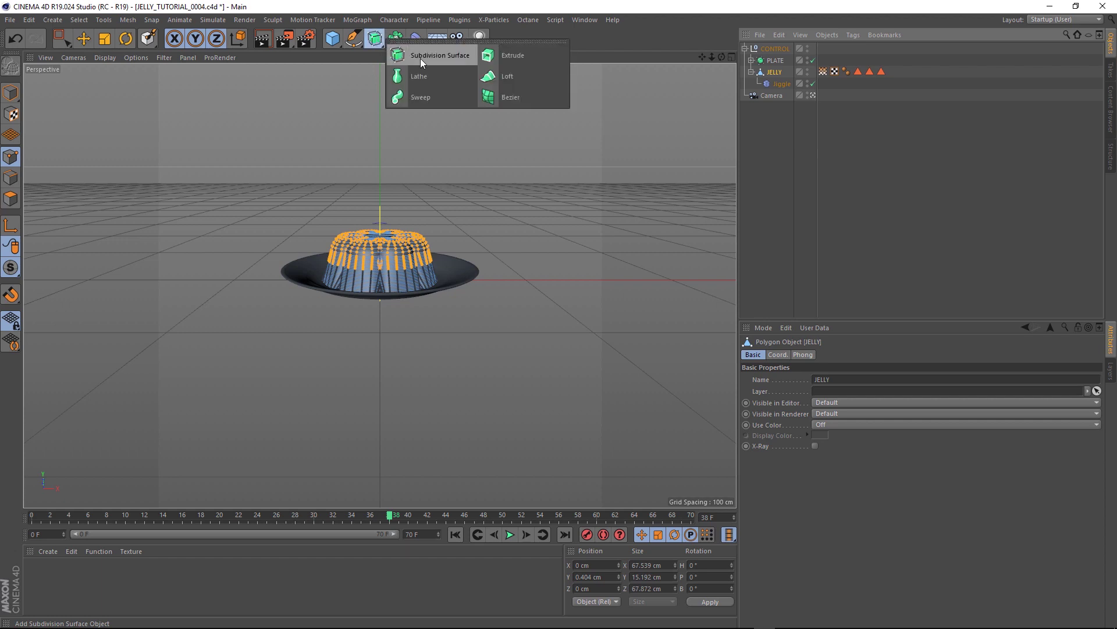
alt+click(420, 58)
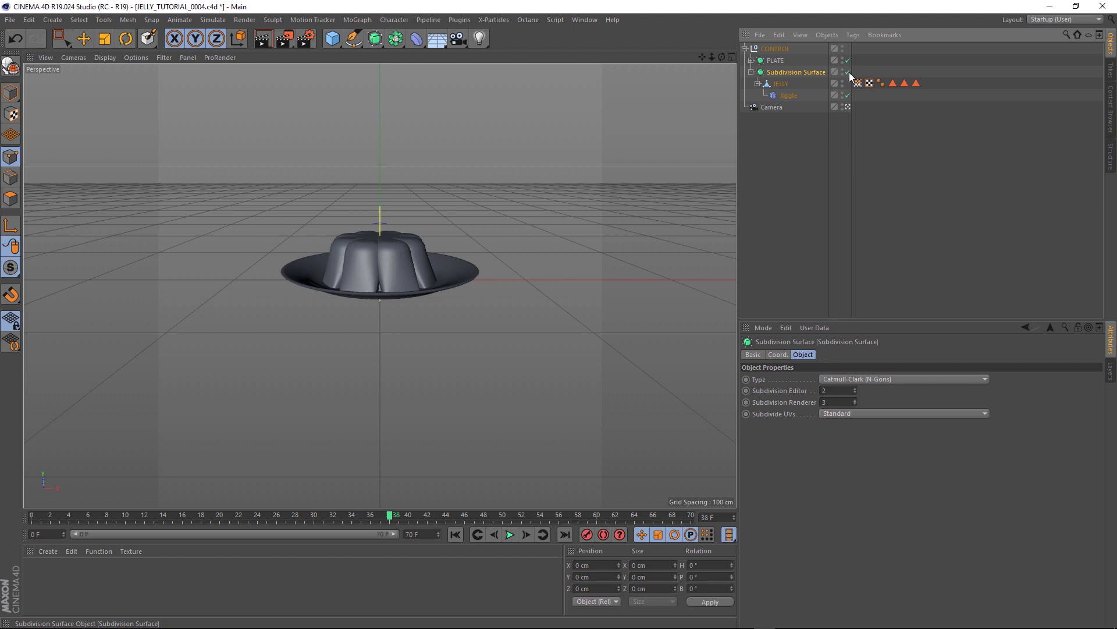
click(455, 535)
click(506, 535)
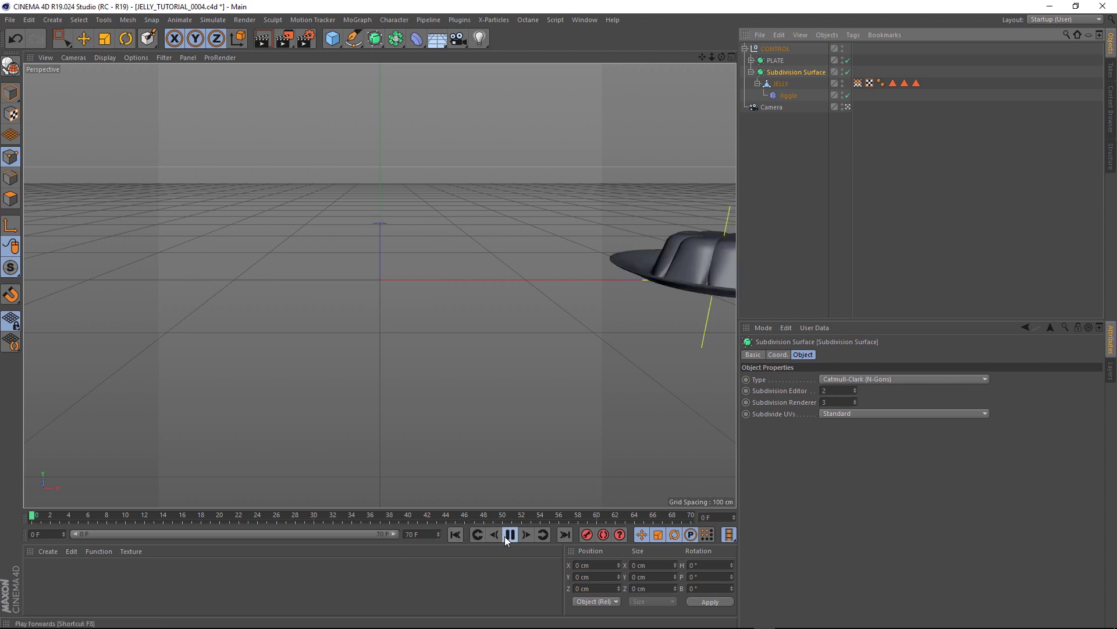